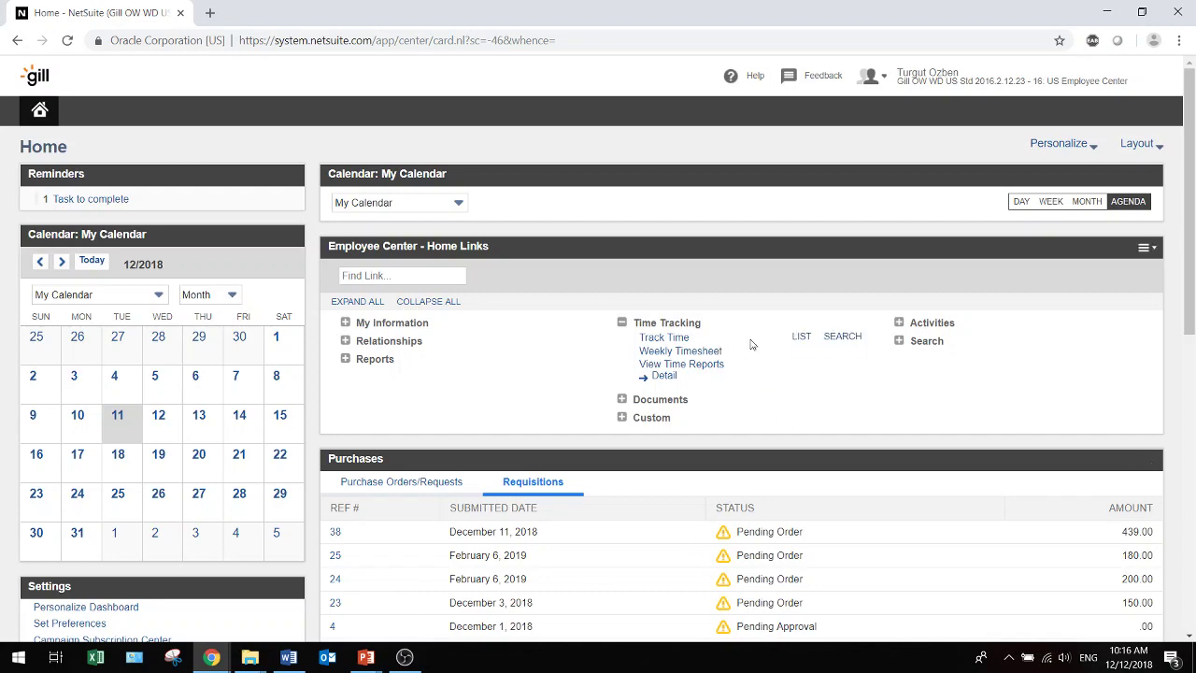
Step: Enter a new requisition with one iPad from the Technology tablets as its item line and save it
scroll(762, 338, down, 2)
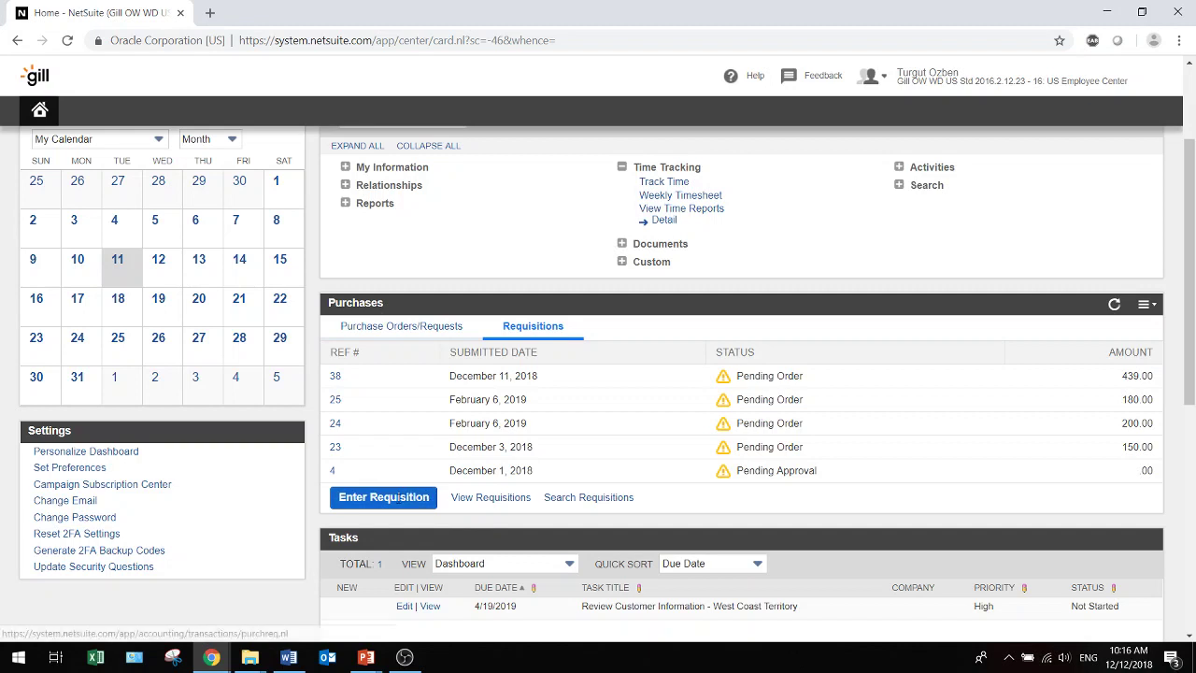
click(384, 497)
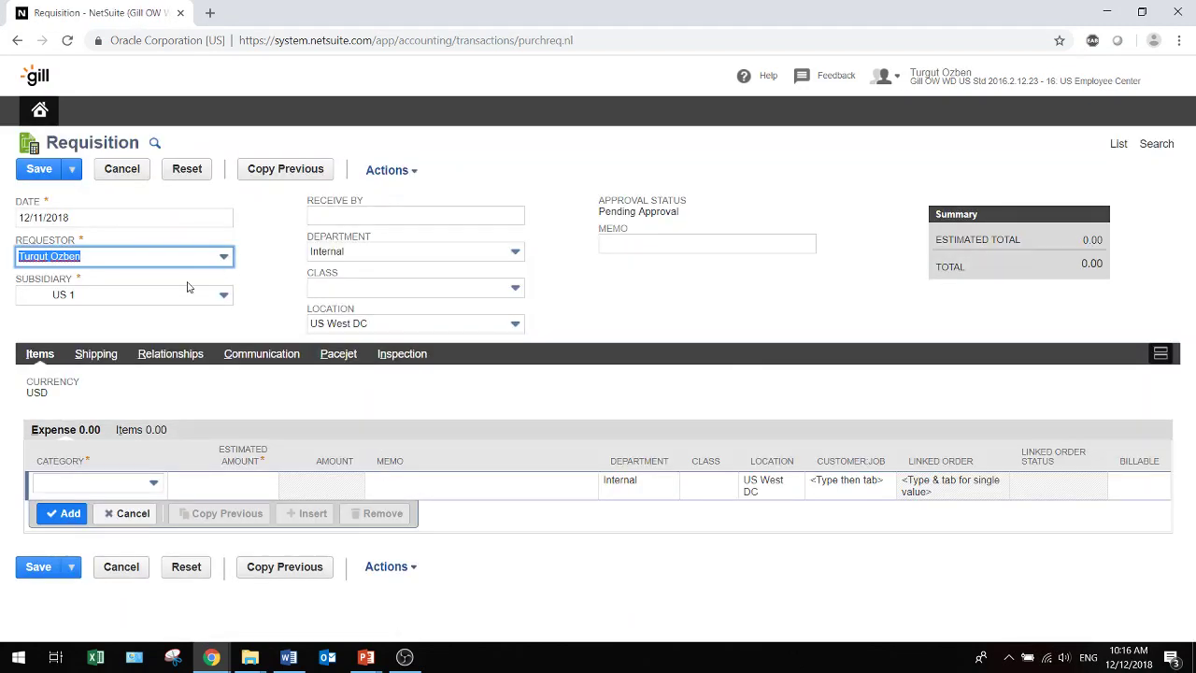
click(125, 435)
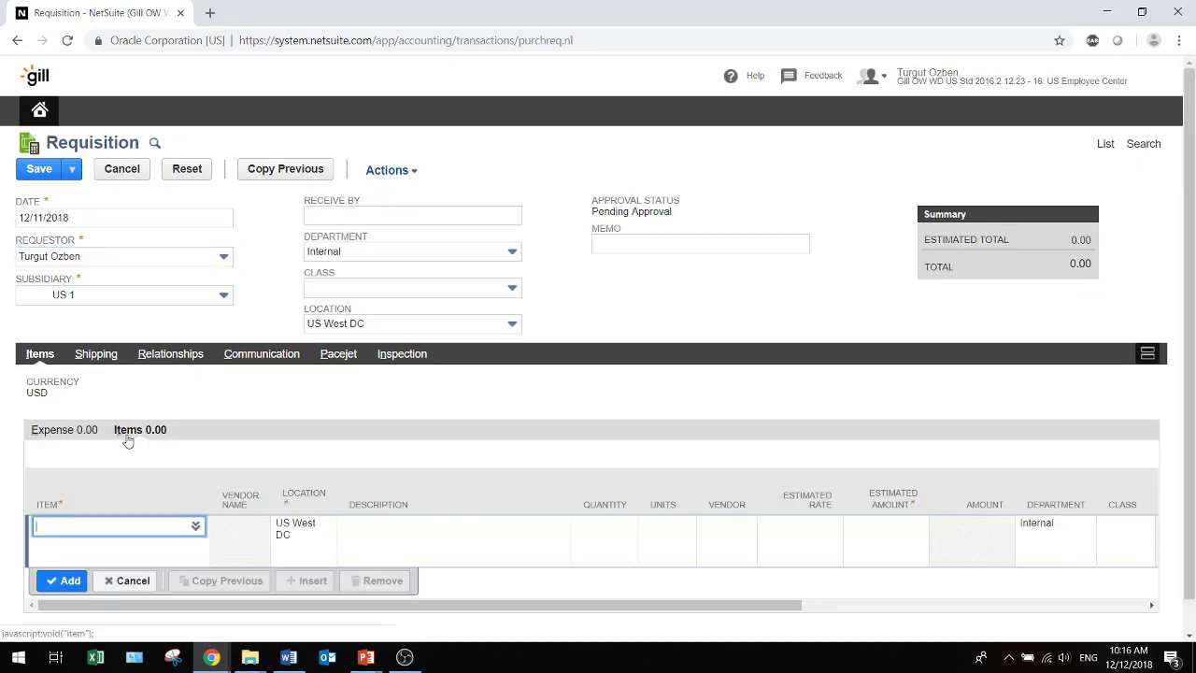
text(ipad)
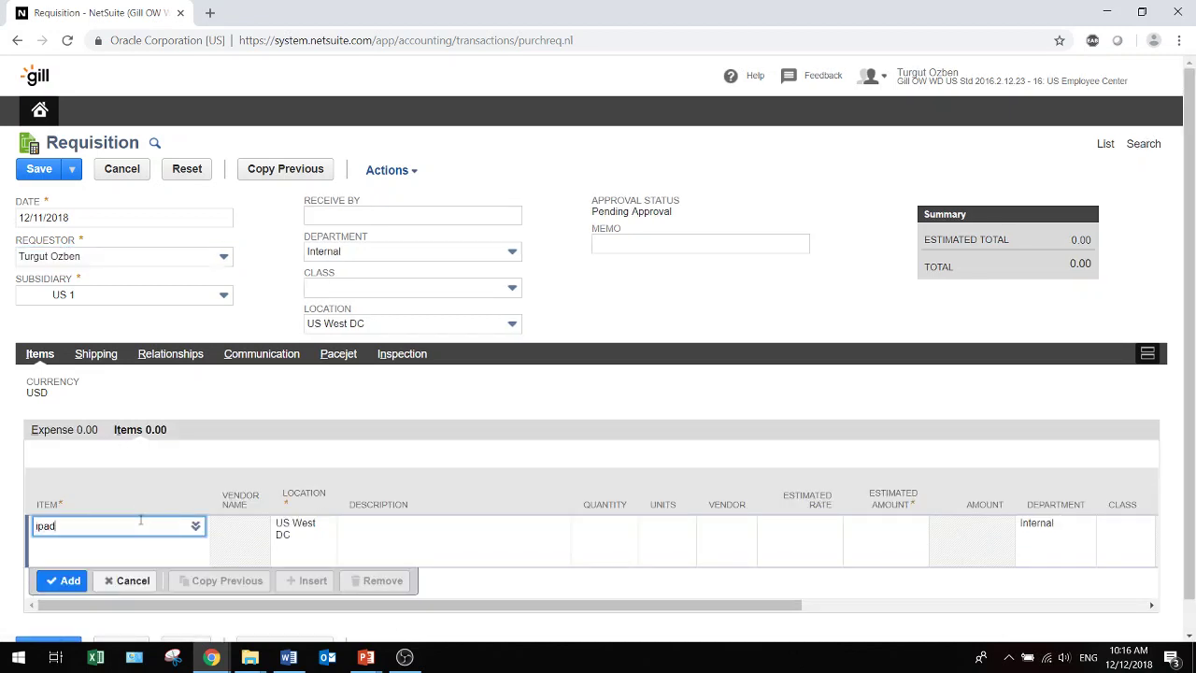
click(140, 549)
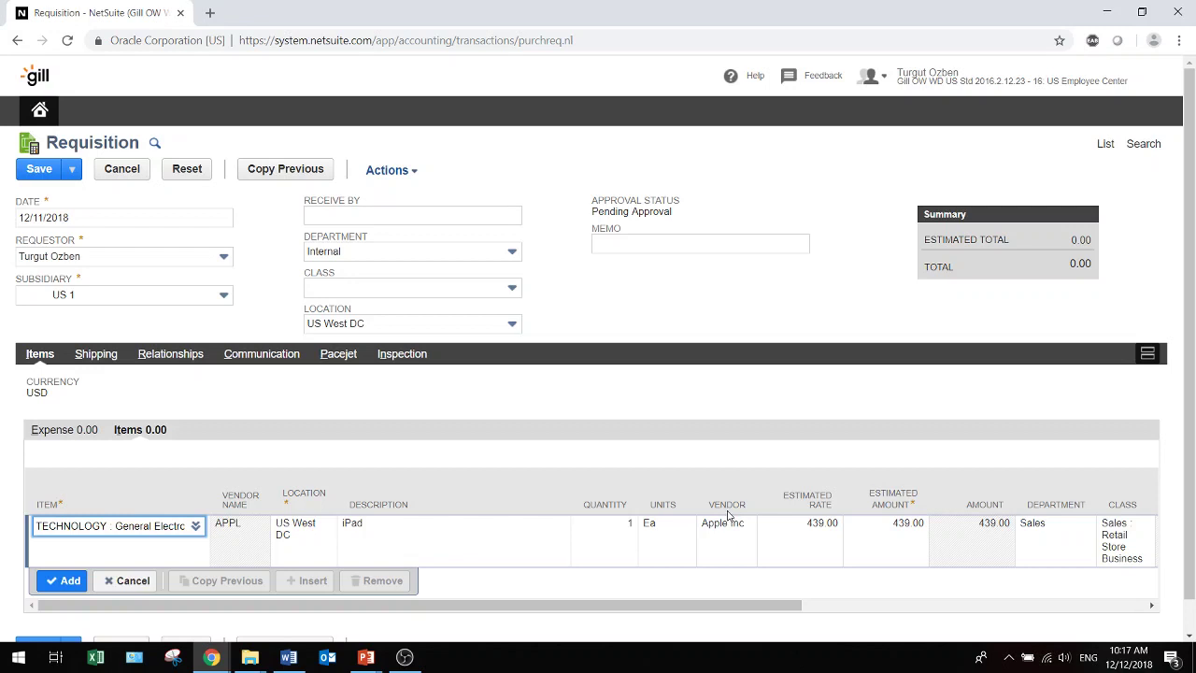
click(48, 589)
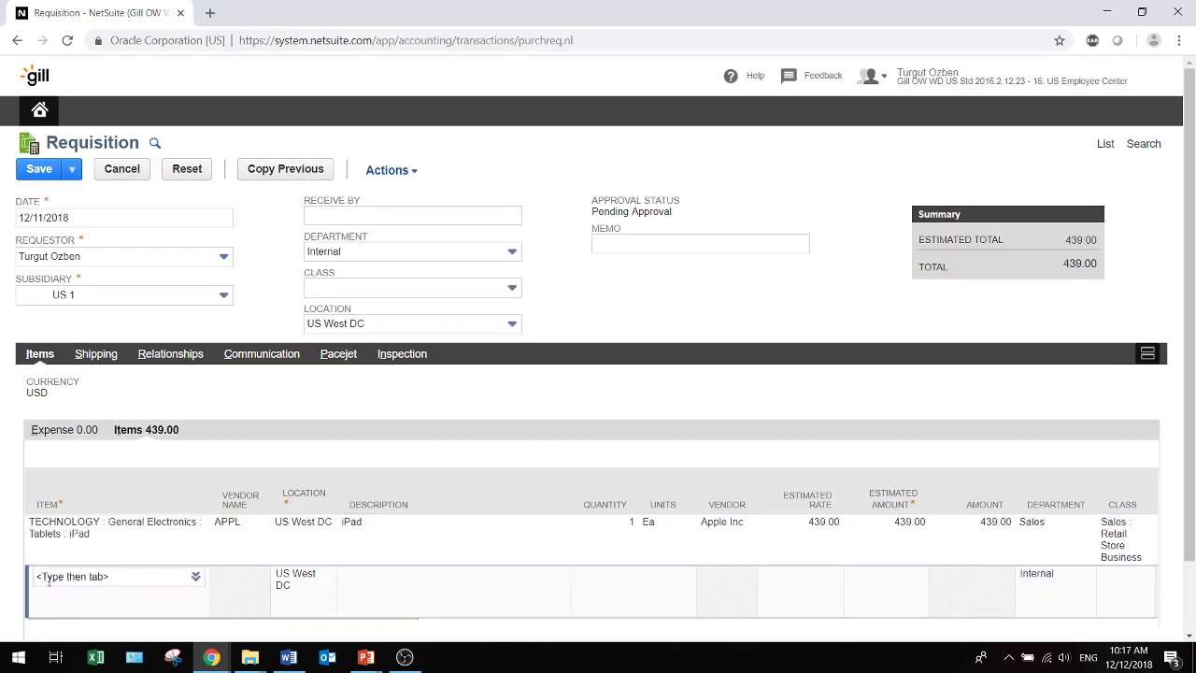
scroll(43, 603, down, 1)
click(38, 613)
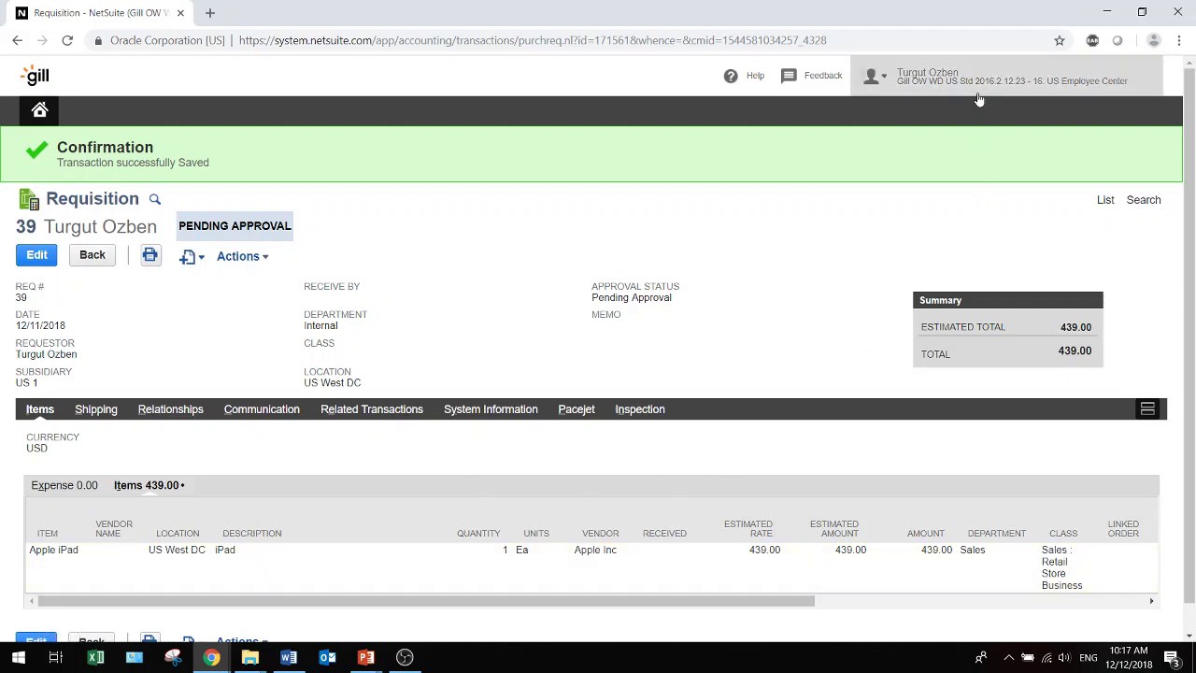
Step: Switch to the US Purchasing/Inventory Manager role and open the list of requisitions to approve
mouse_move(981, 95)
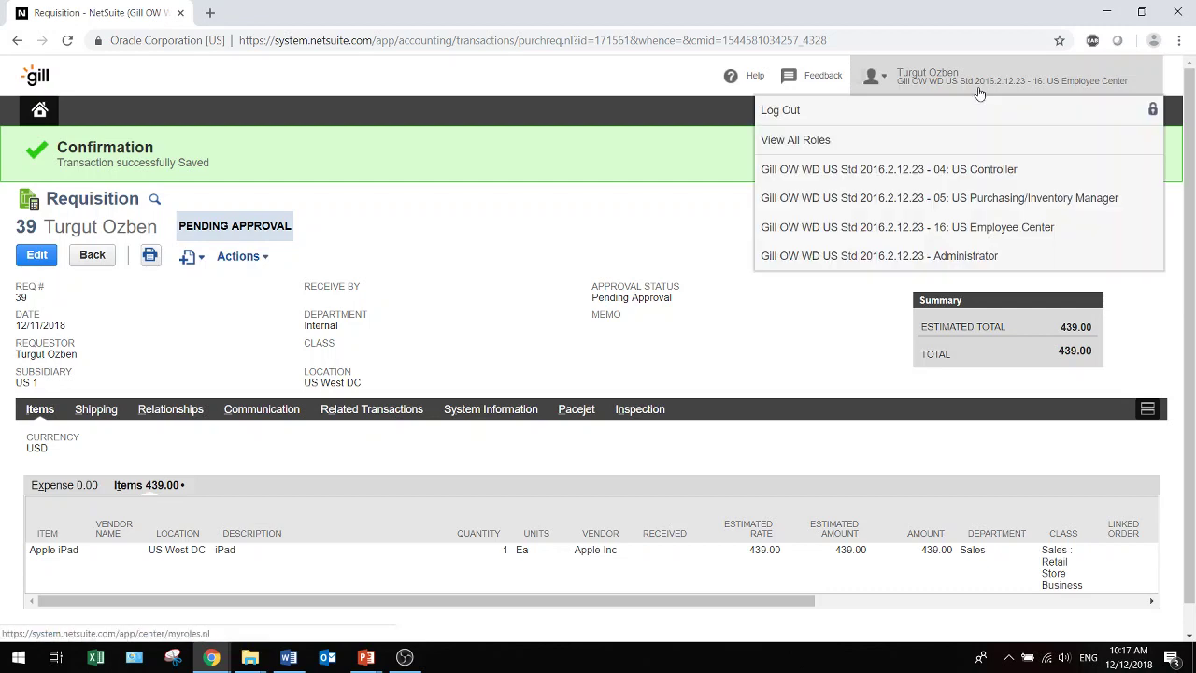
click(981, 203)
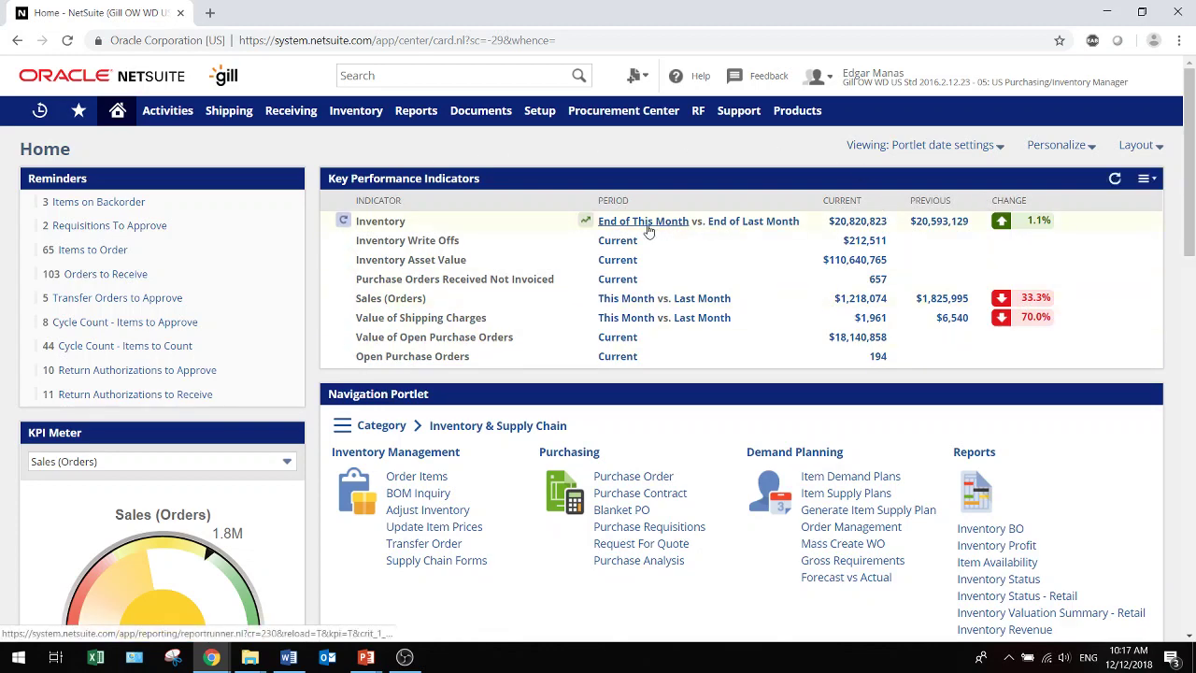
scroll(648, 231, down, 2)
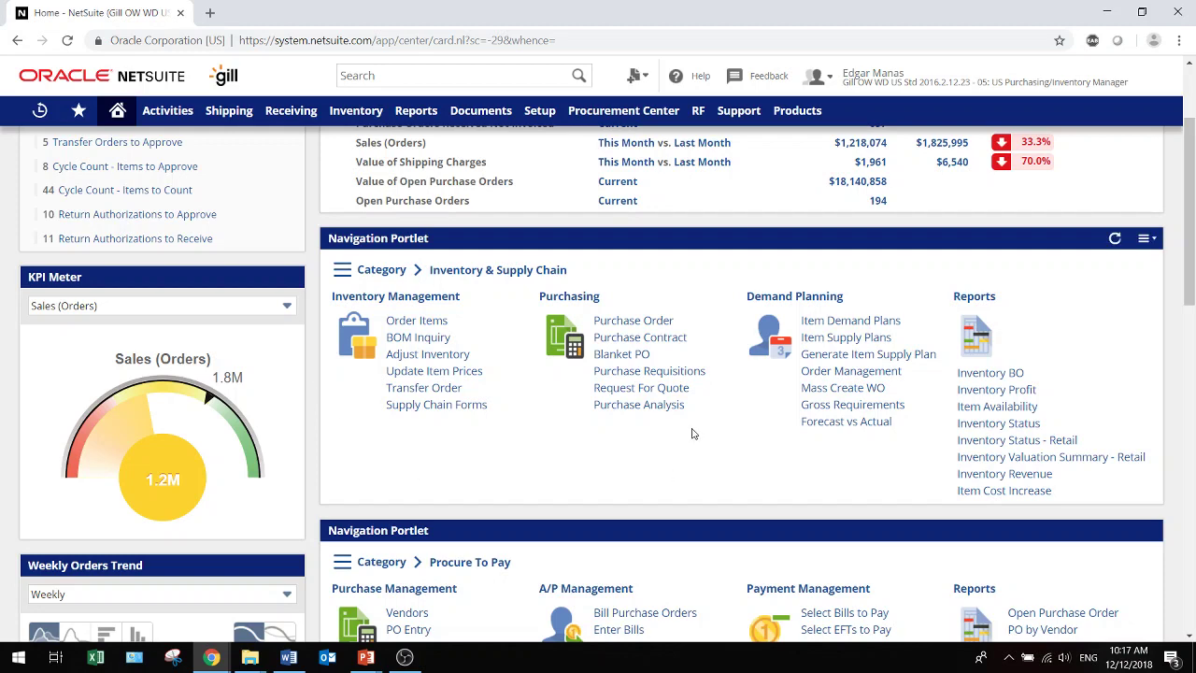
scroll(692, 433, up, 2)
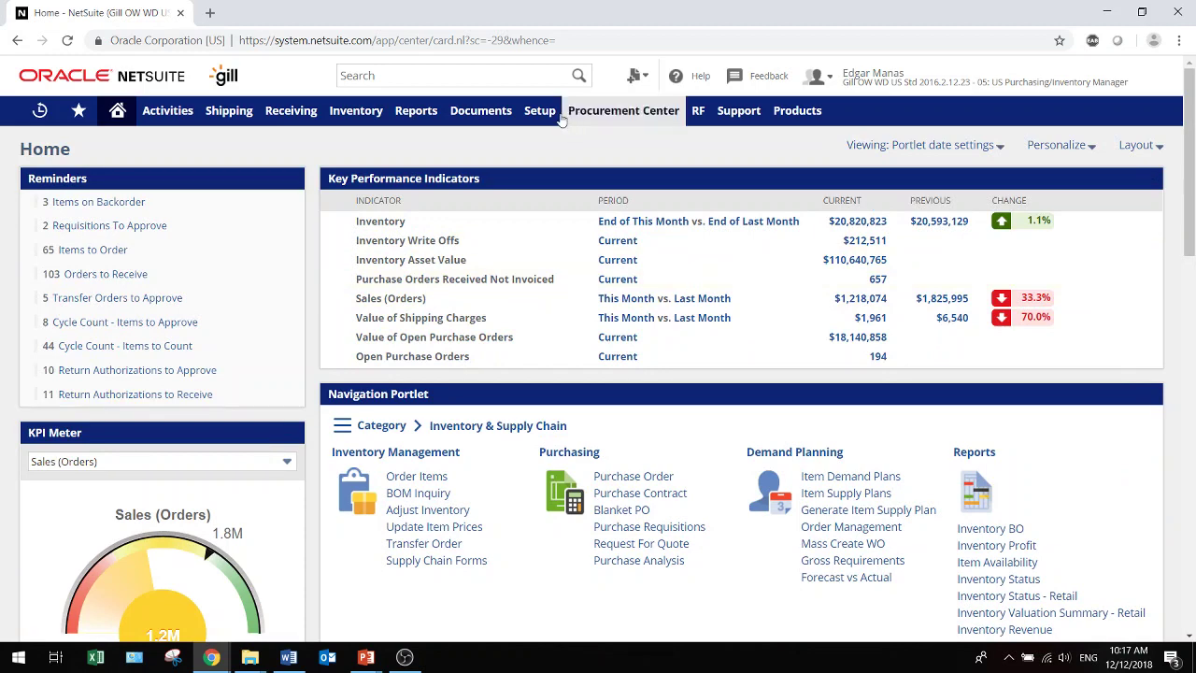
click(99, 230)
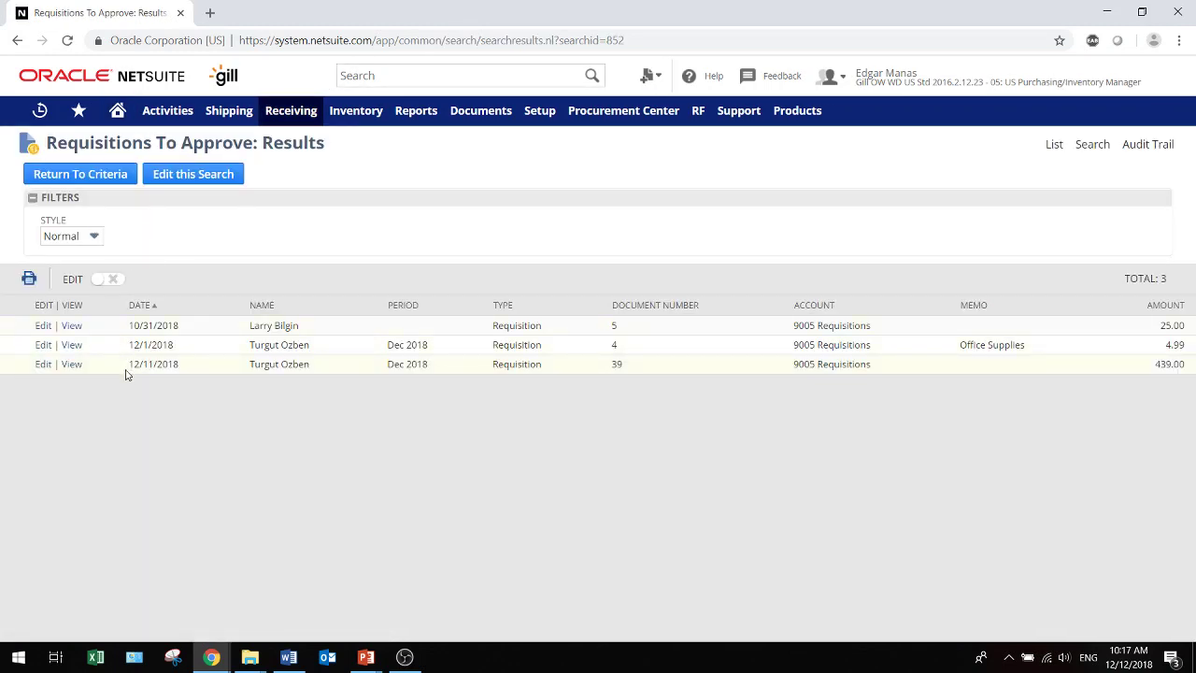
Step: Edit the iPad requisition dated 12/11/2018, set its approval status to Approved and save it
click(43, 366)
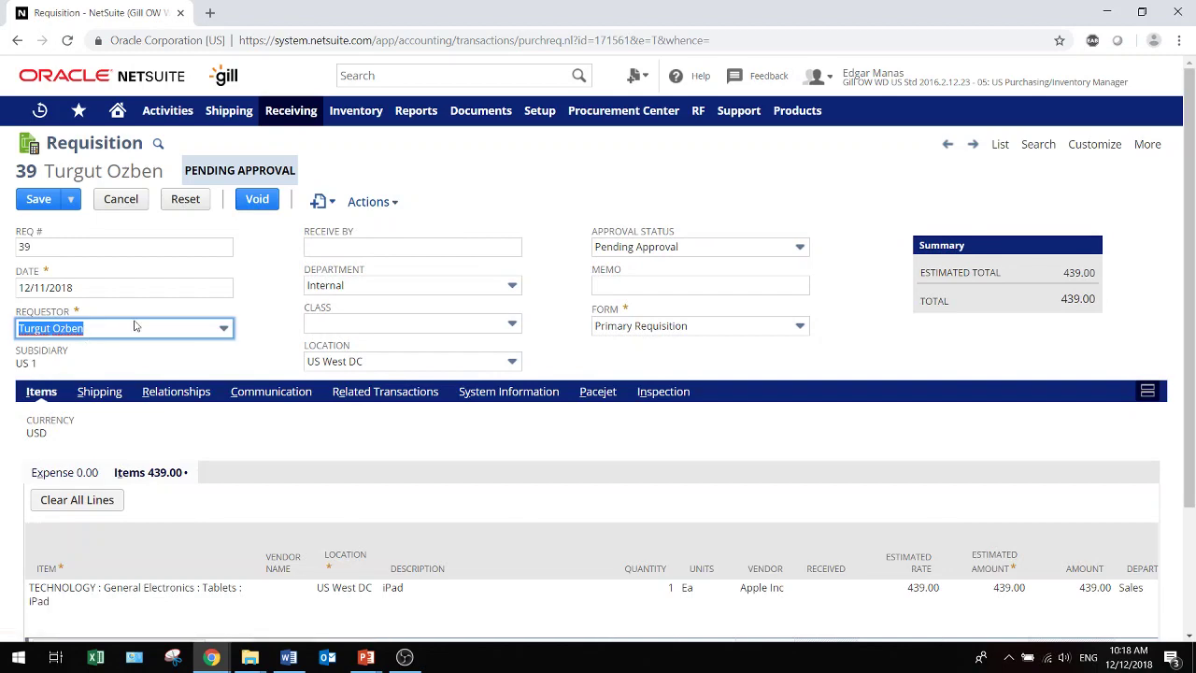
scroll(181, 366, down, 3)
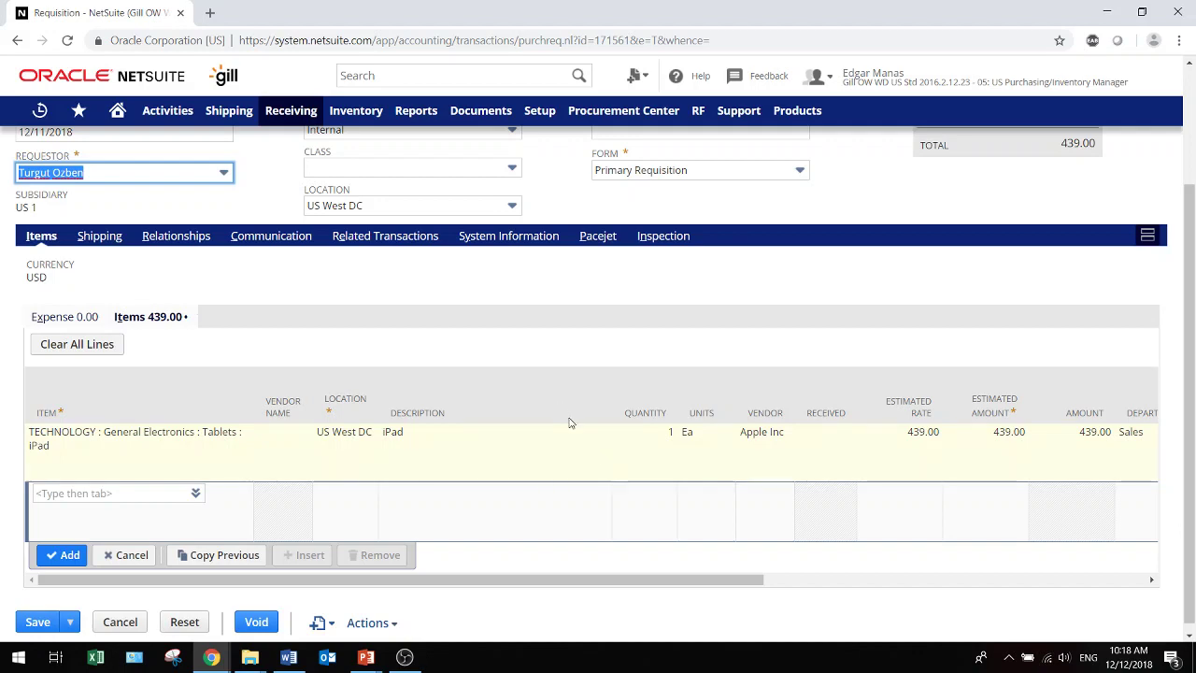
scroll(560, 409, up, 1)
scroll(560, 409, up, 3)
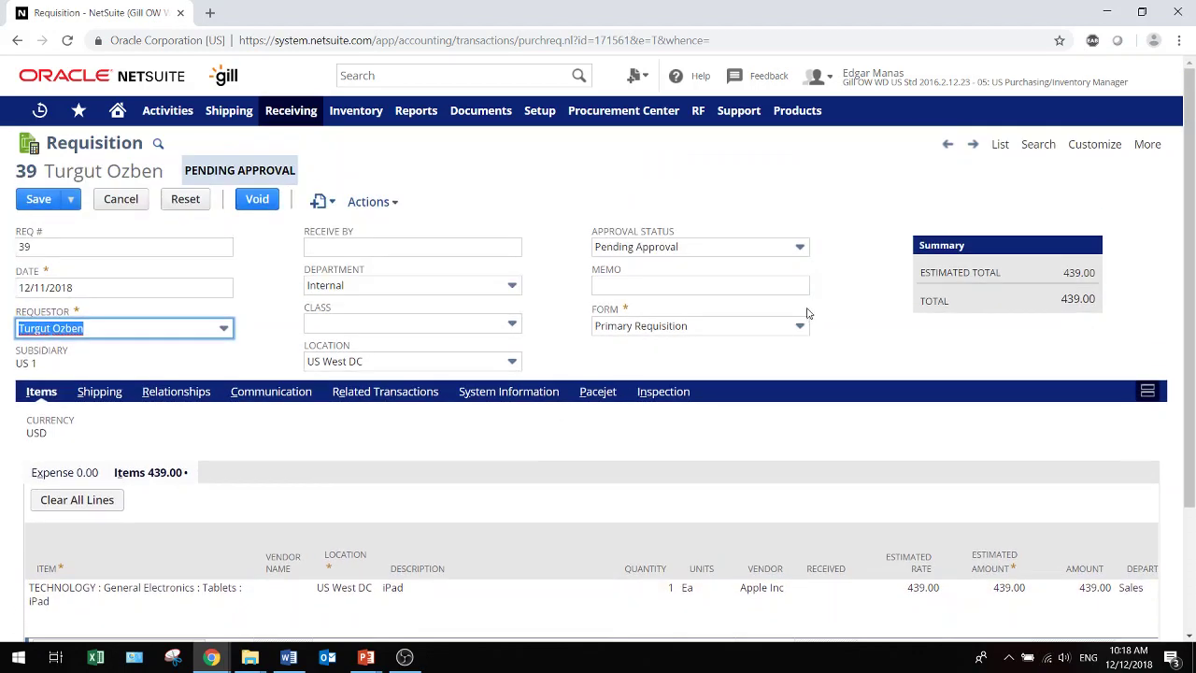
click(792, 248)
click(619, 290)
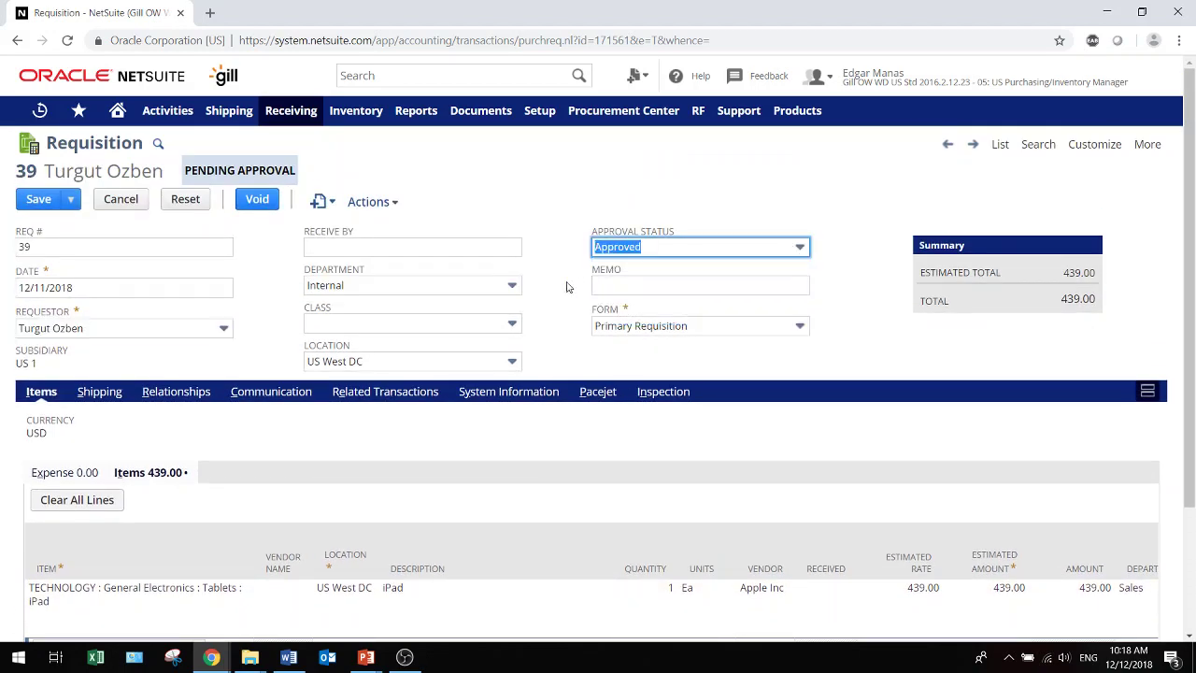
click(38, 200)
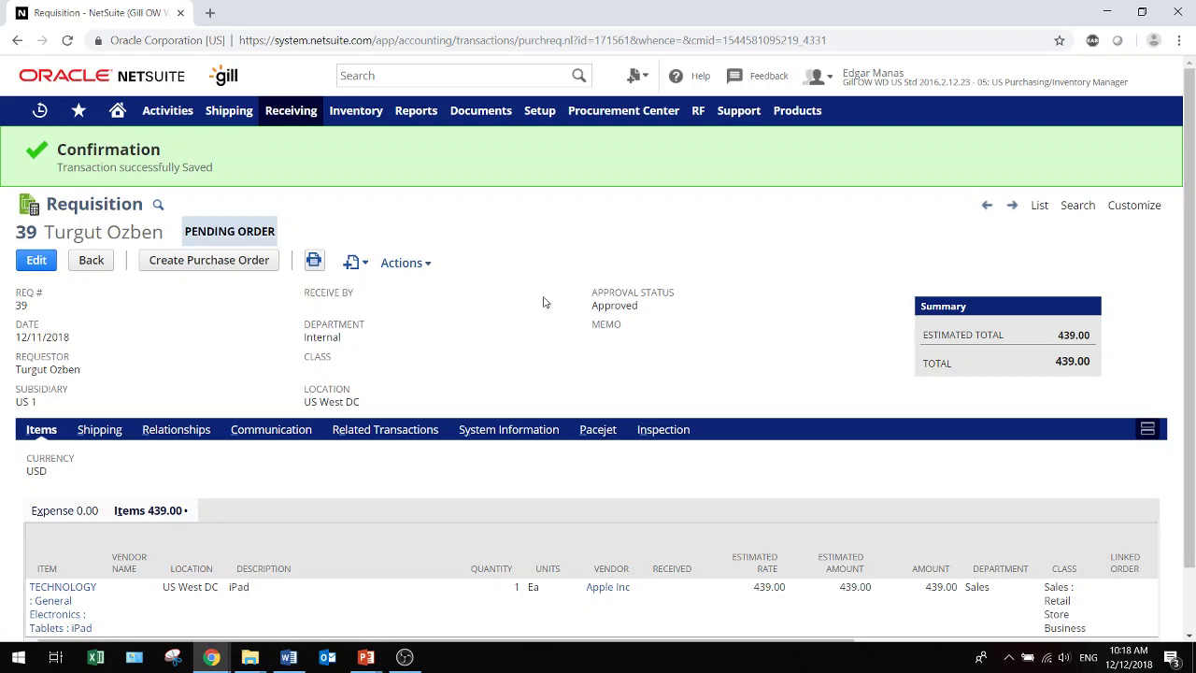
Step: Create a purchase order from the approved requisition by selecting its iPad line for vendor Apple Inc and submitting it
scroll(728, 306, down, 1)
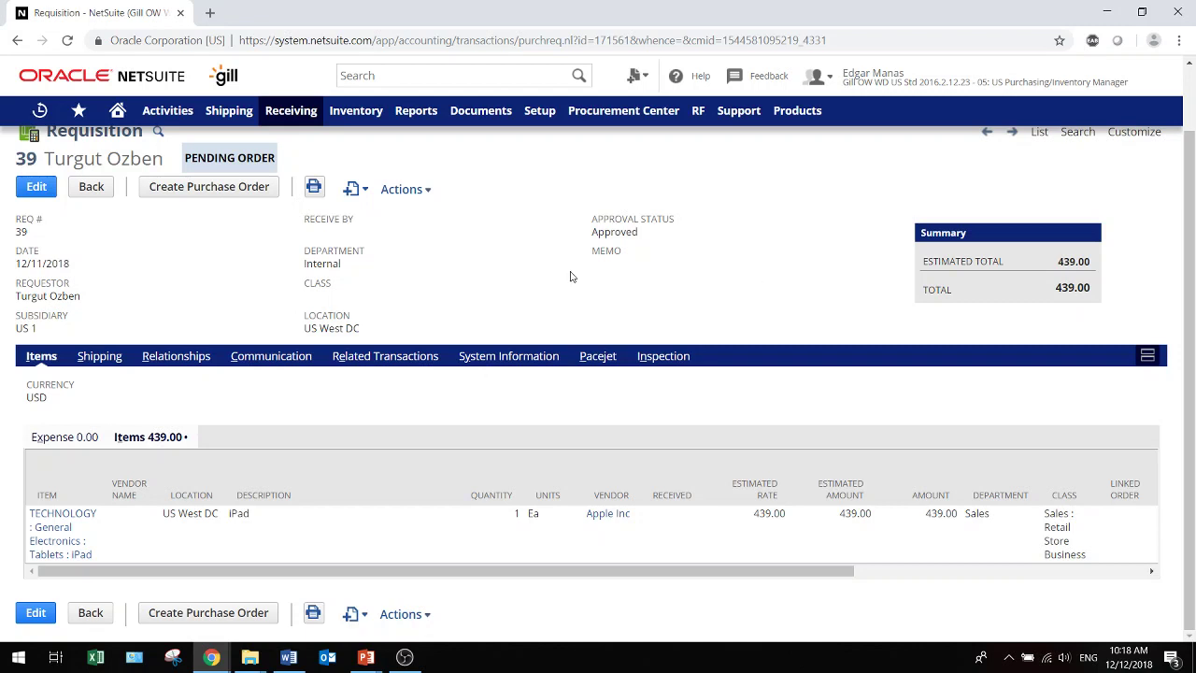
click(226, 191)
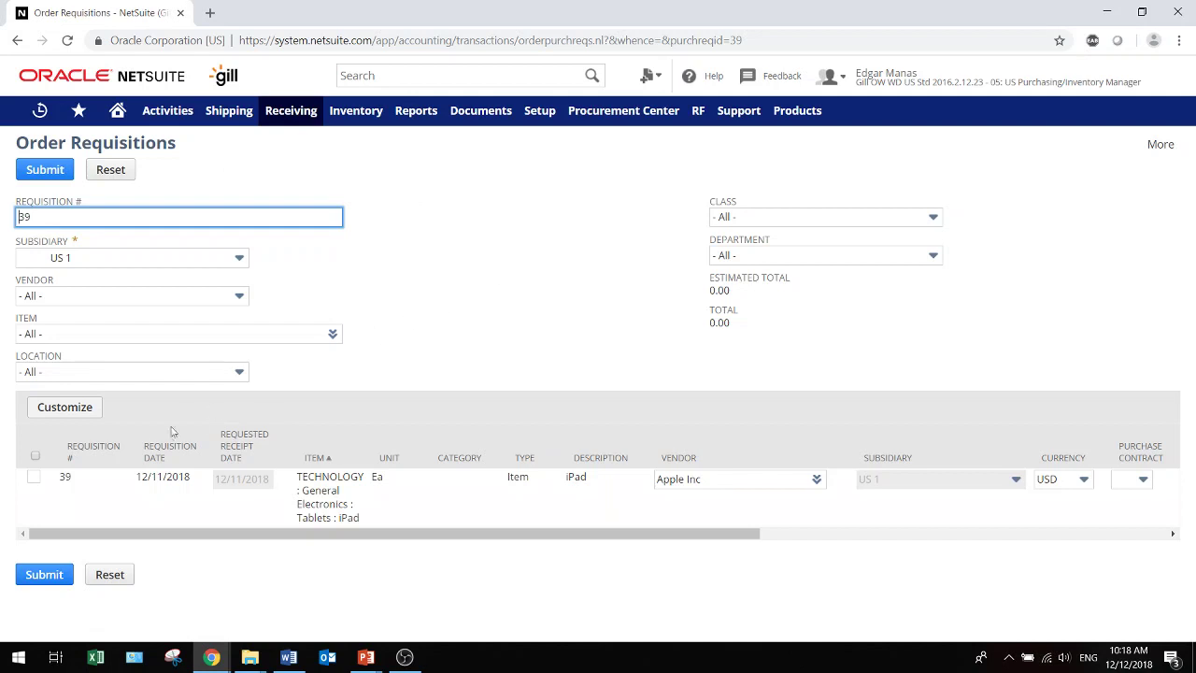
click(114, 297)
click(34, 477)
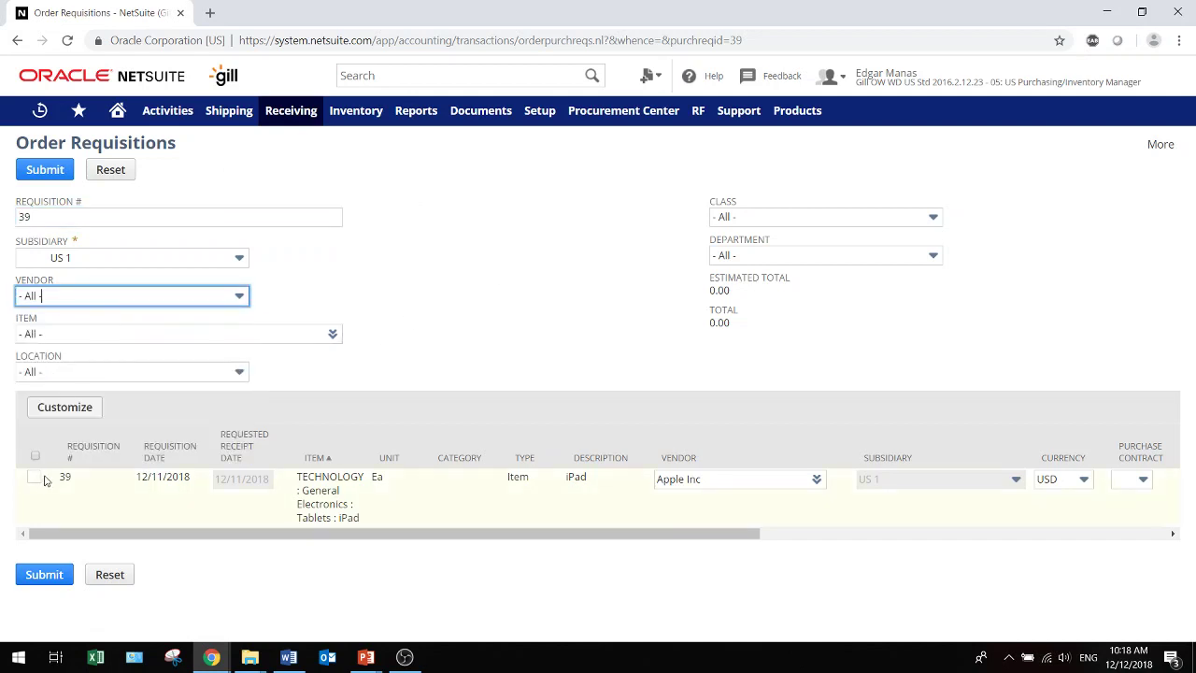
click(33, 478)
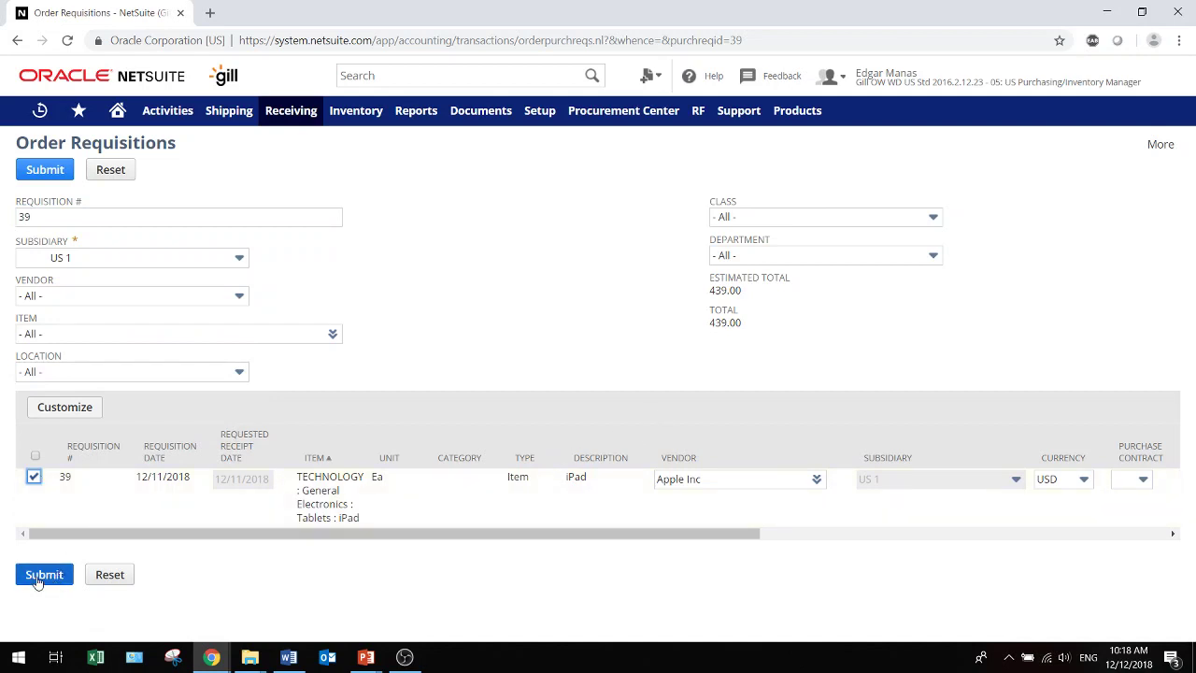
click(36, 579)
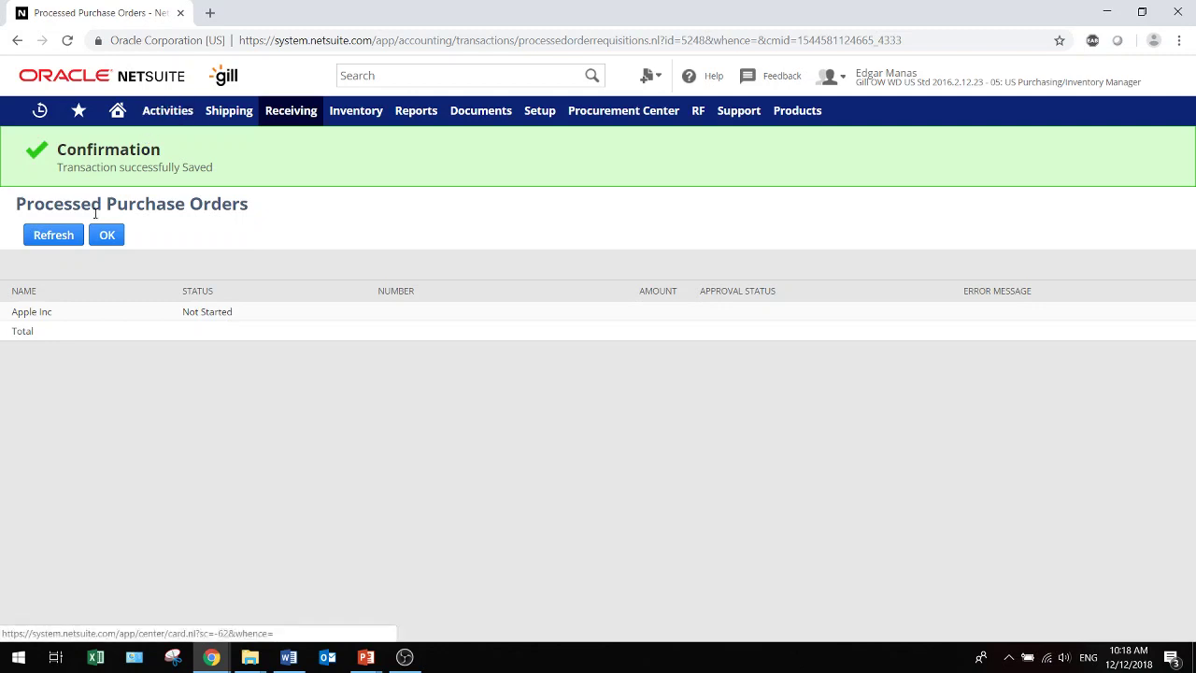
Step: Refresh the processed purchase orders until the Apple Inc order is complete and open that purchase order
click(53, 235)
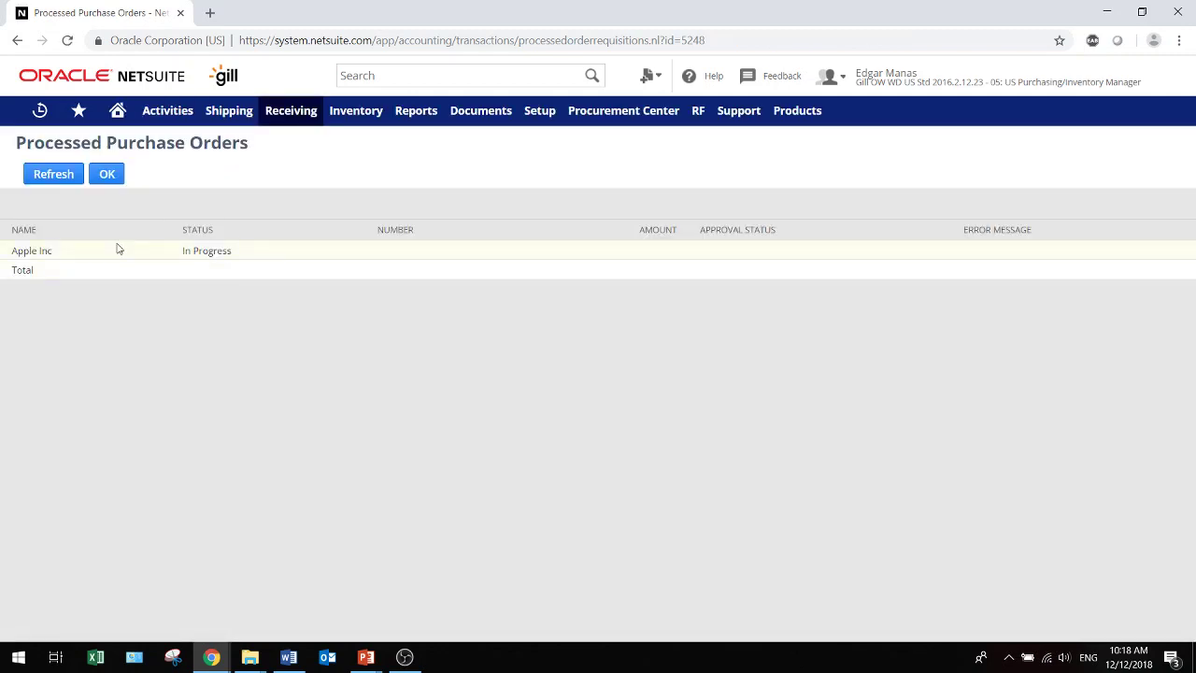
click(53, 175)
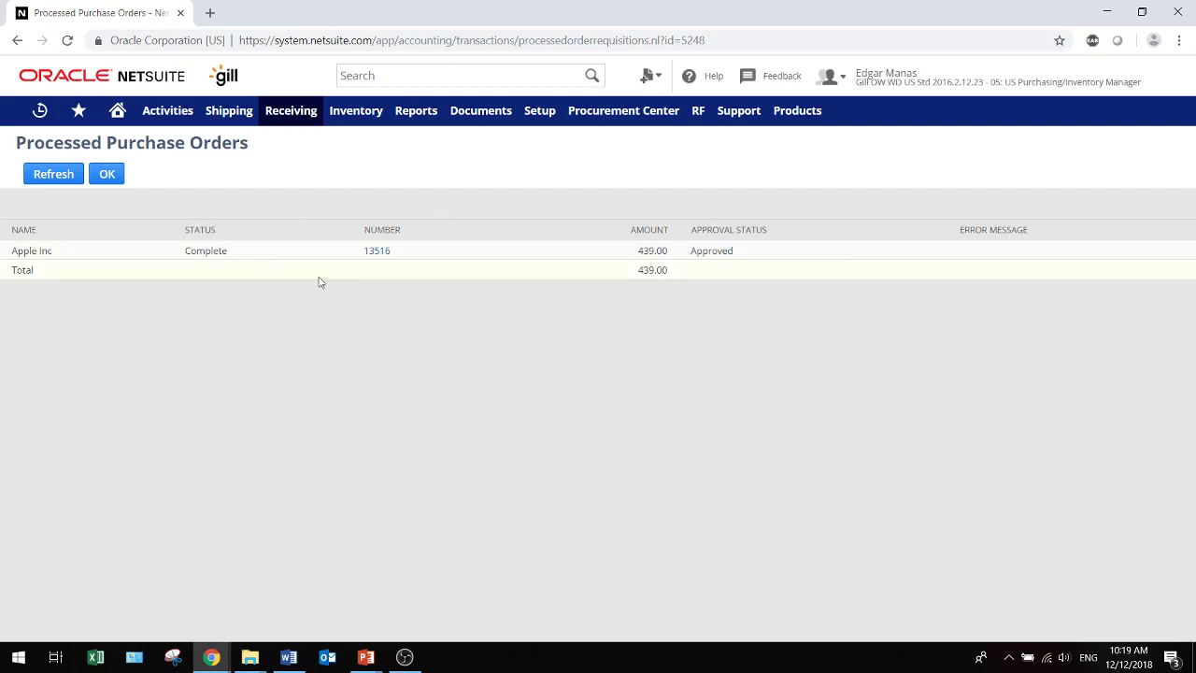
click(378, 252)
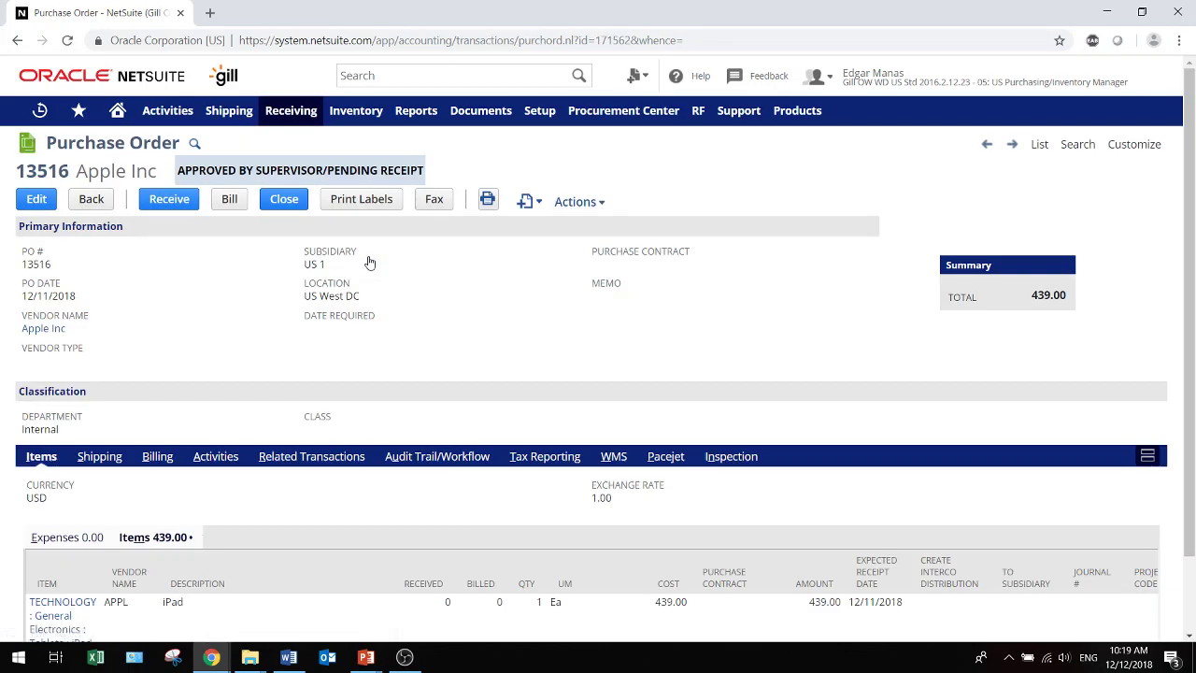
Step: Find the Apple Inc purchase order through a global search for its number and review its details and item line
click(416, 77)
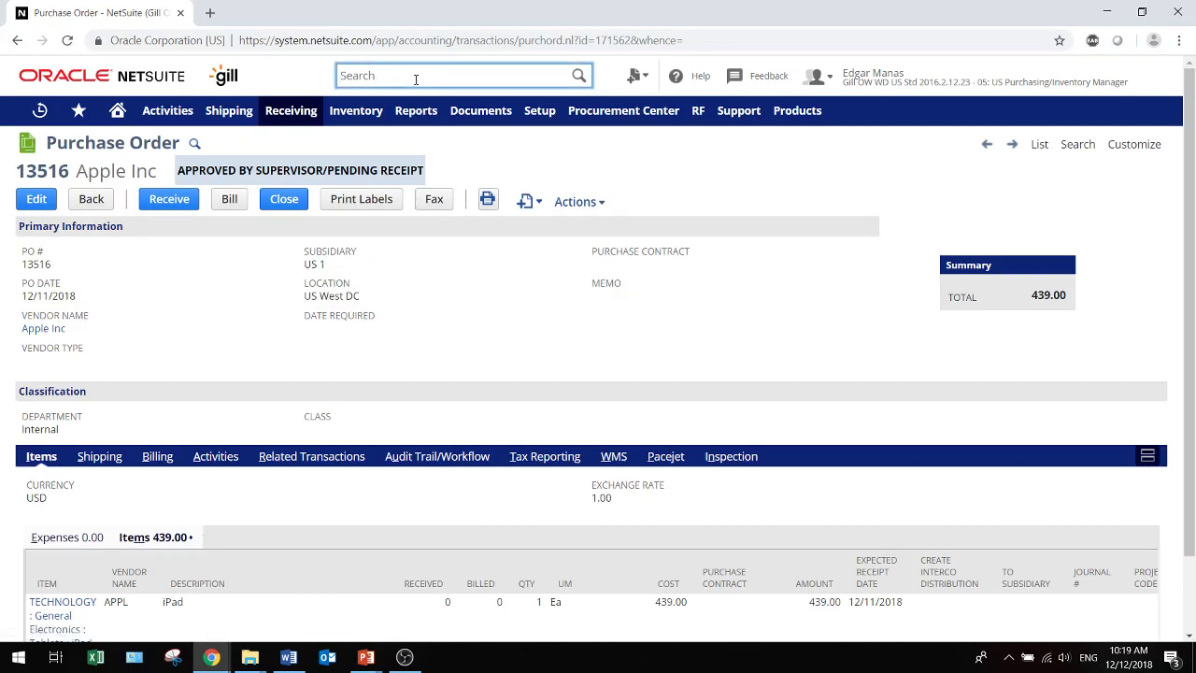
text(13516)
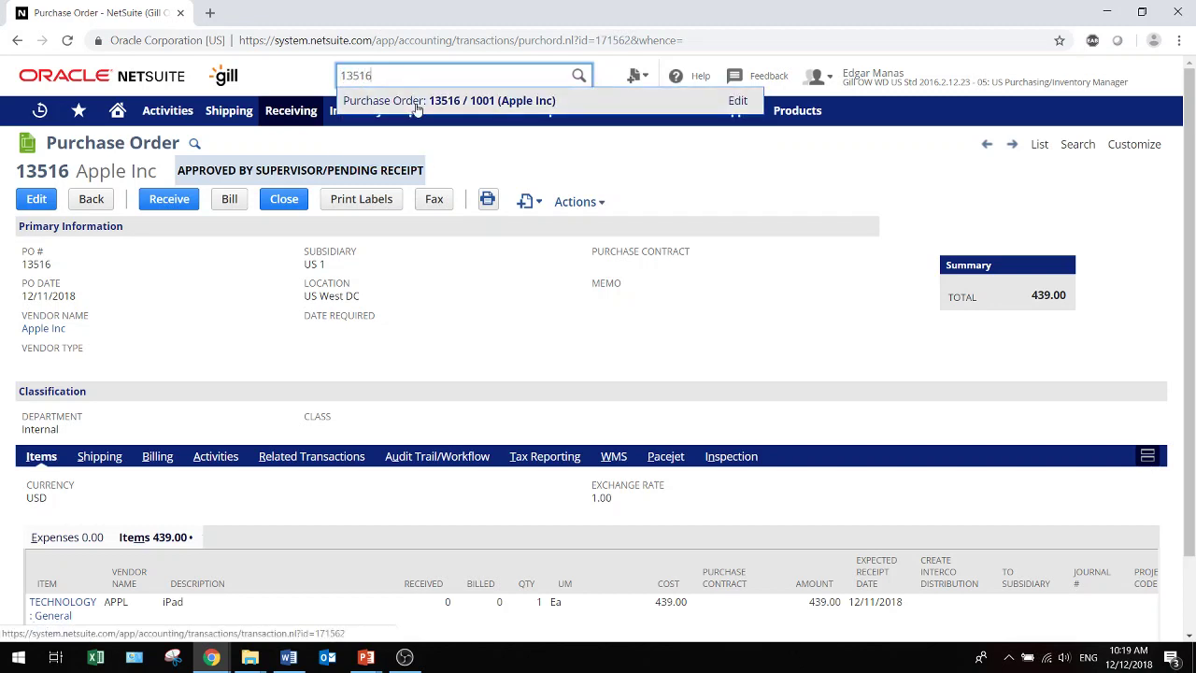
click(418, 103)
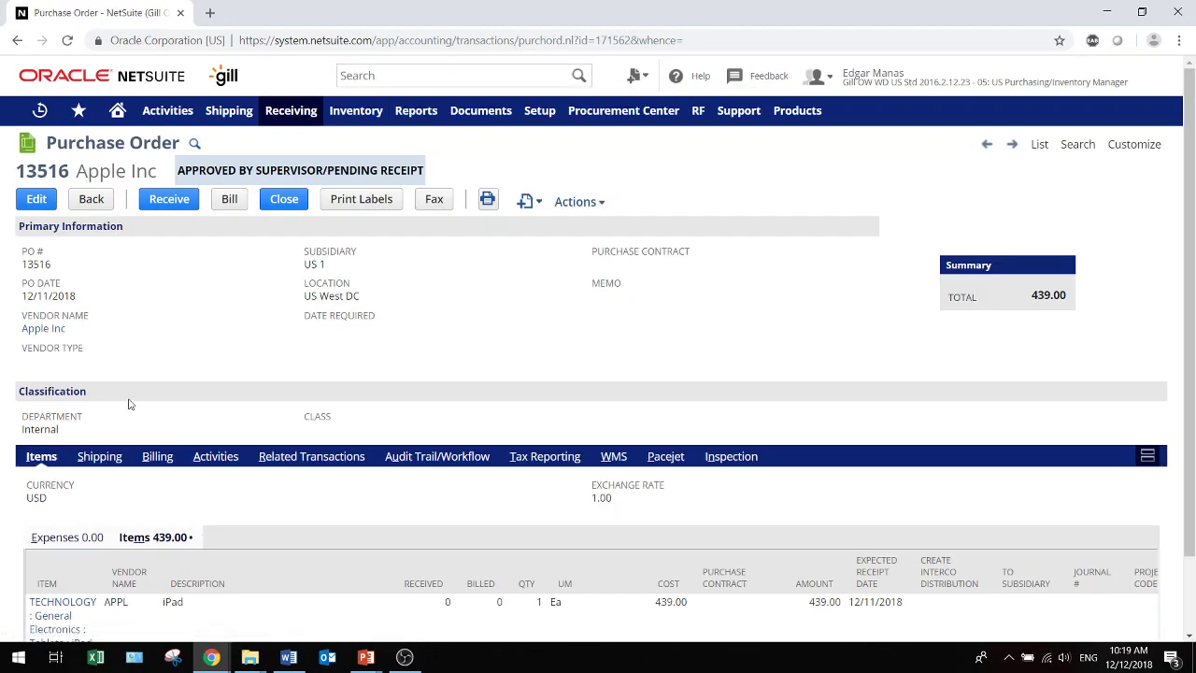
scroll(502, 334, down, 1)
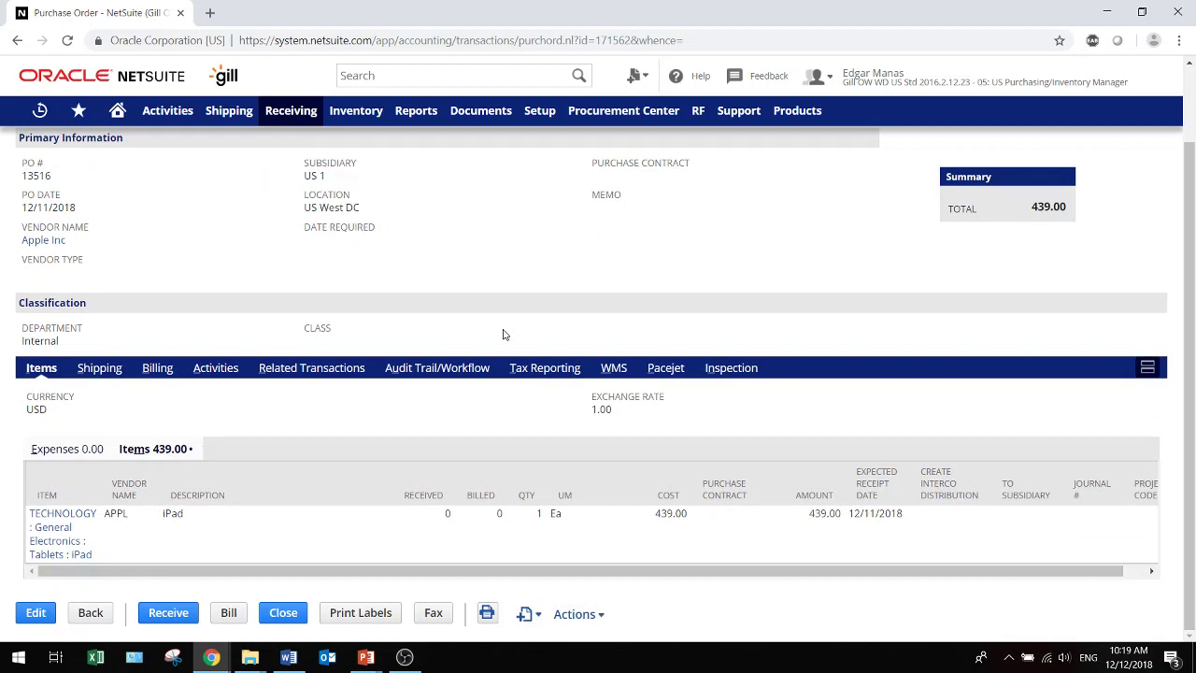
scroll(502, 333, up, 1)
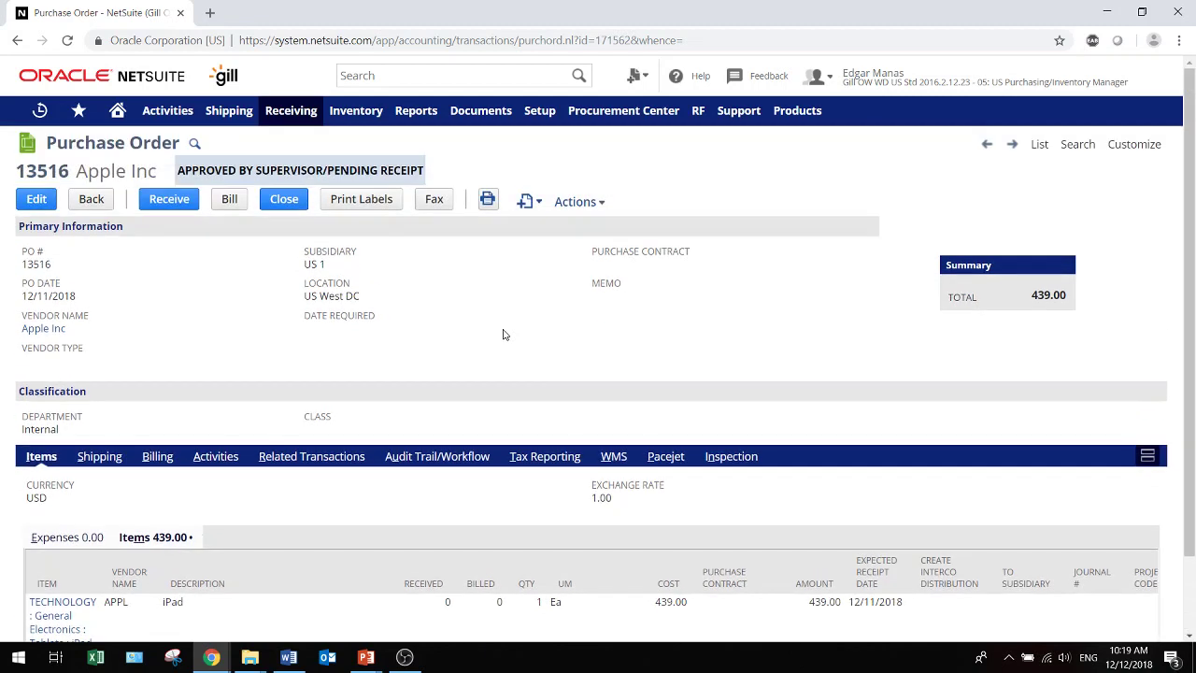
Step: Receive one iPad against the purchase order into US West DC, keeping the Primary Item Receipt form, and save the receipt
click(168, 200)
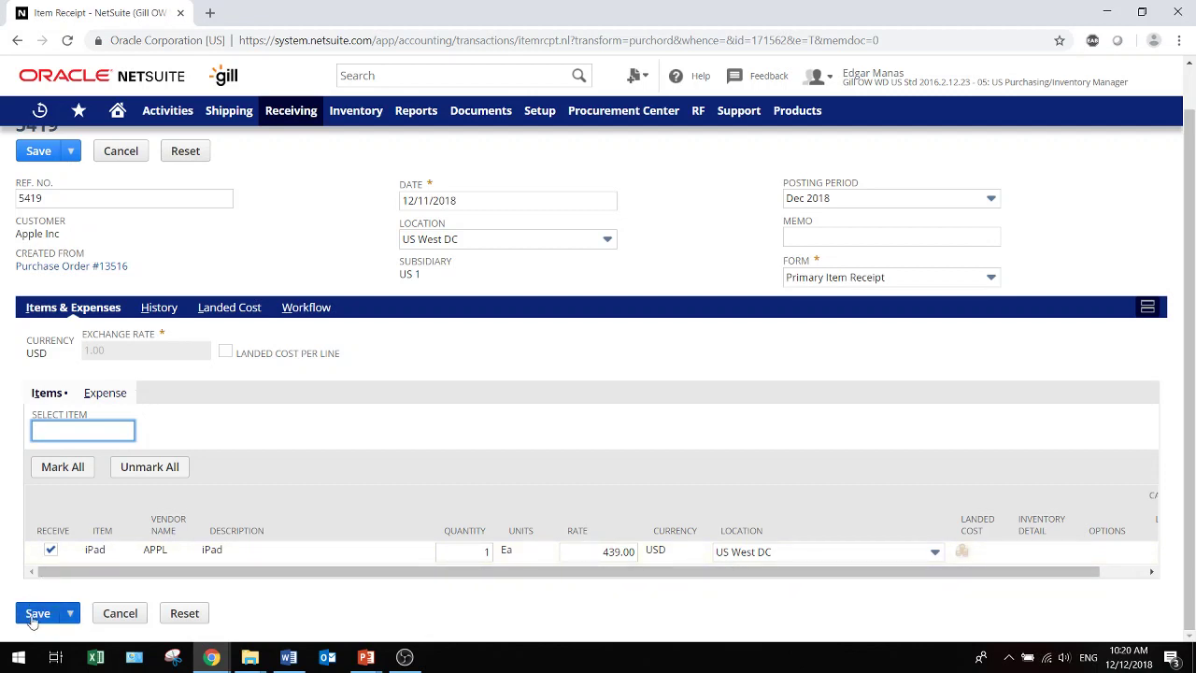
click(999, 284)
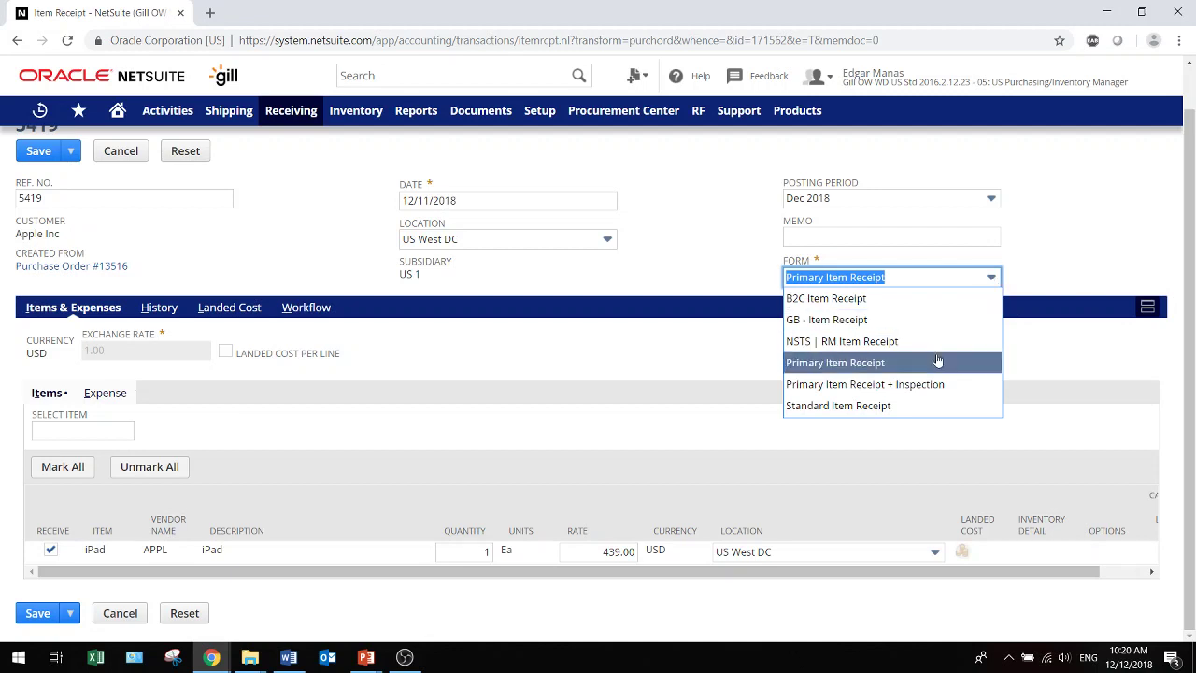
click(935, 284)
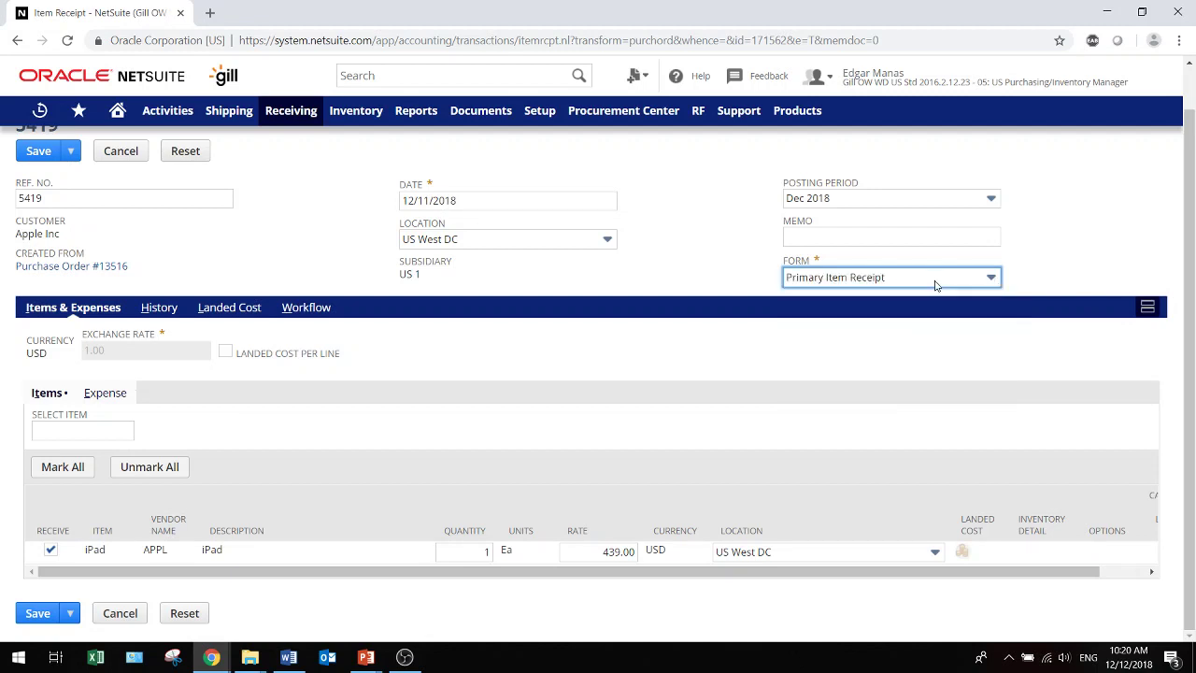
click(56, 612)
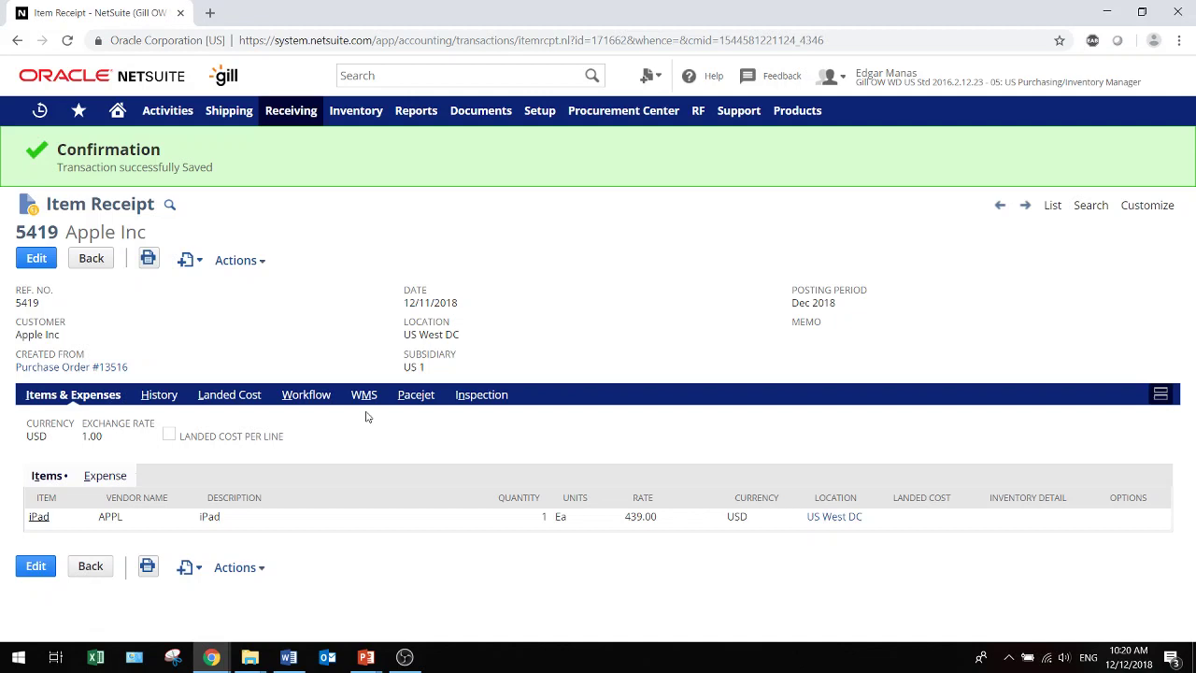
Step: Switch to the US Controller role and look over the financial ratios and navigation portlets on its home dashboard
mouse_move(1075, 89)
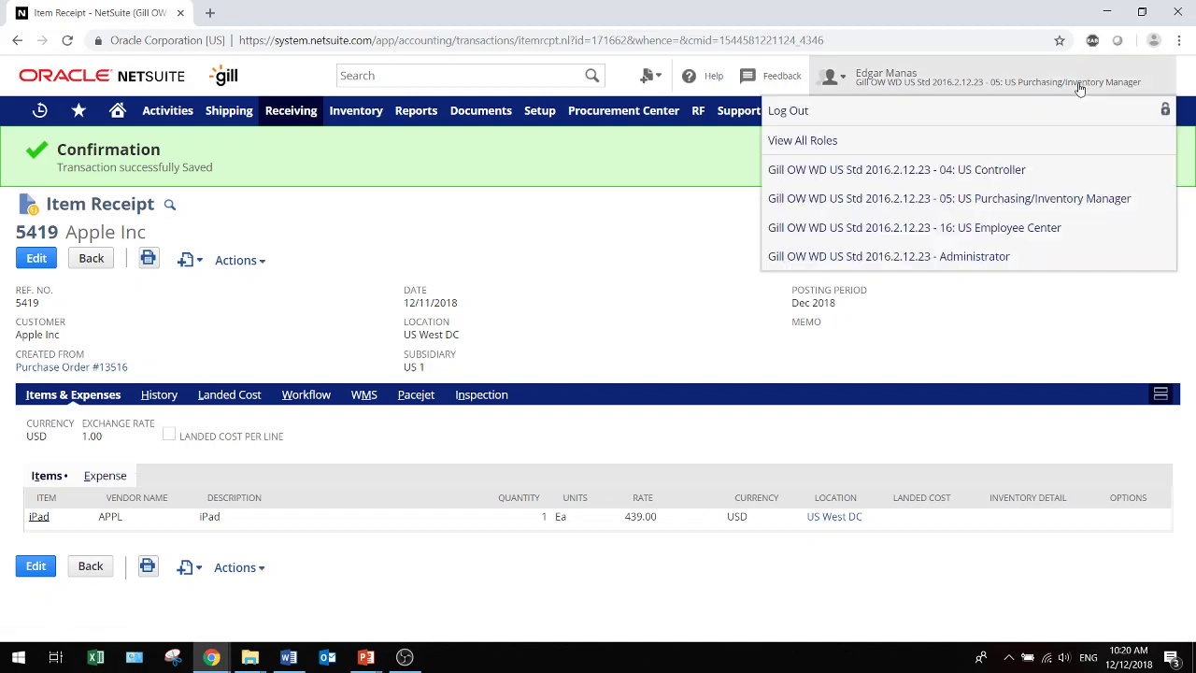
click(989, 170)
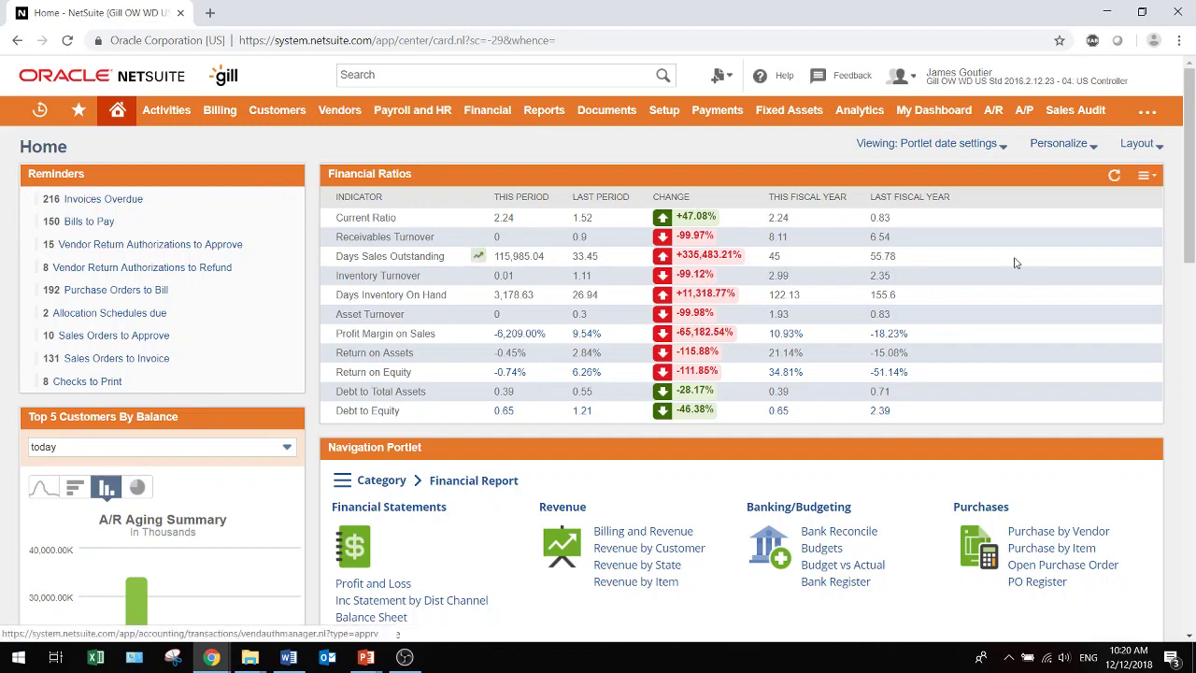
scroll(965, 259, down, 2)
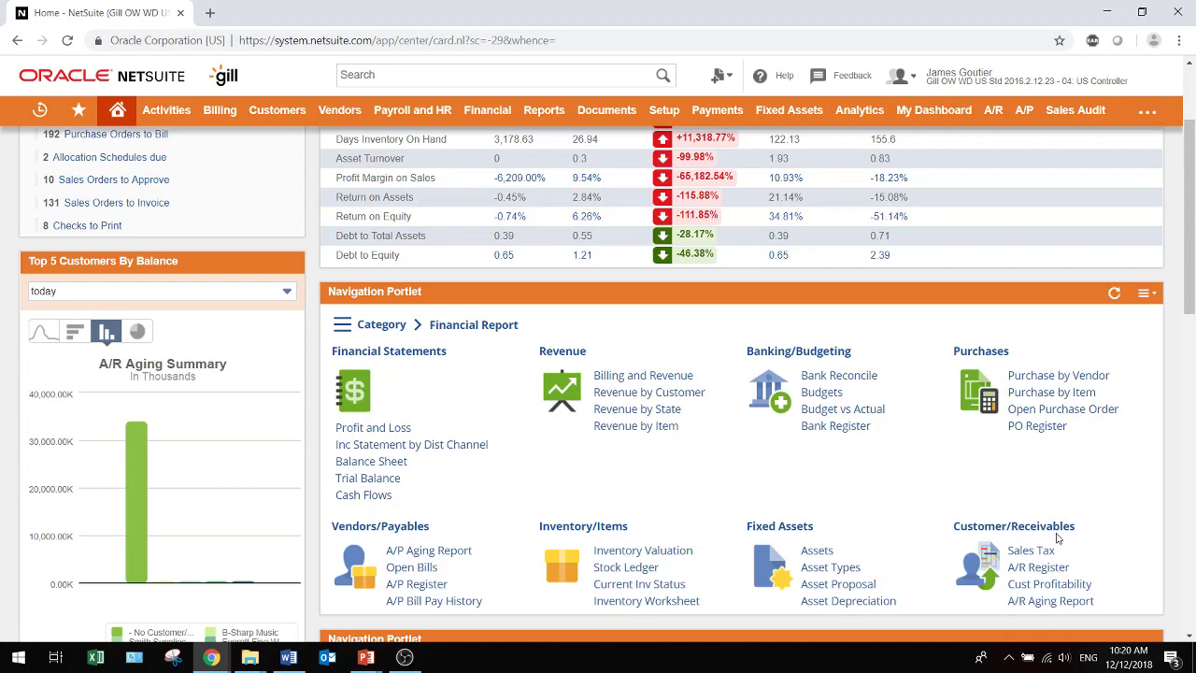
scroll(1005, 503, down, 5)
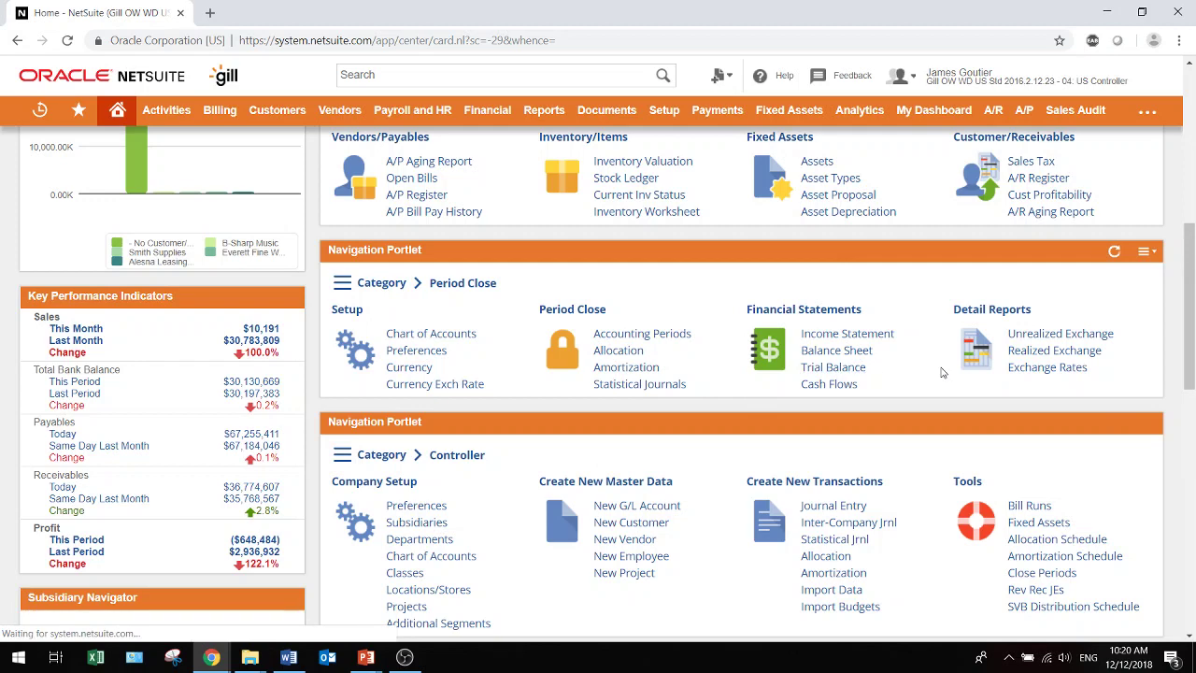
scroll(790, 352, up, 6)
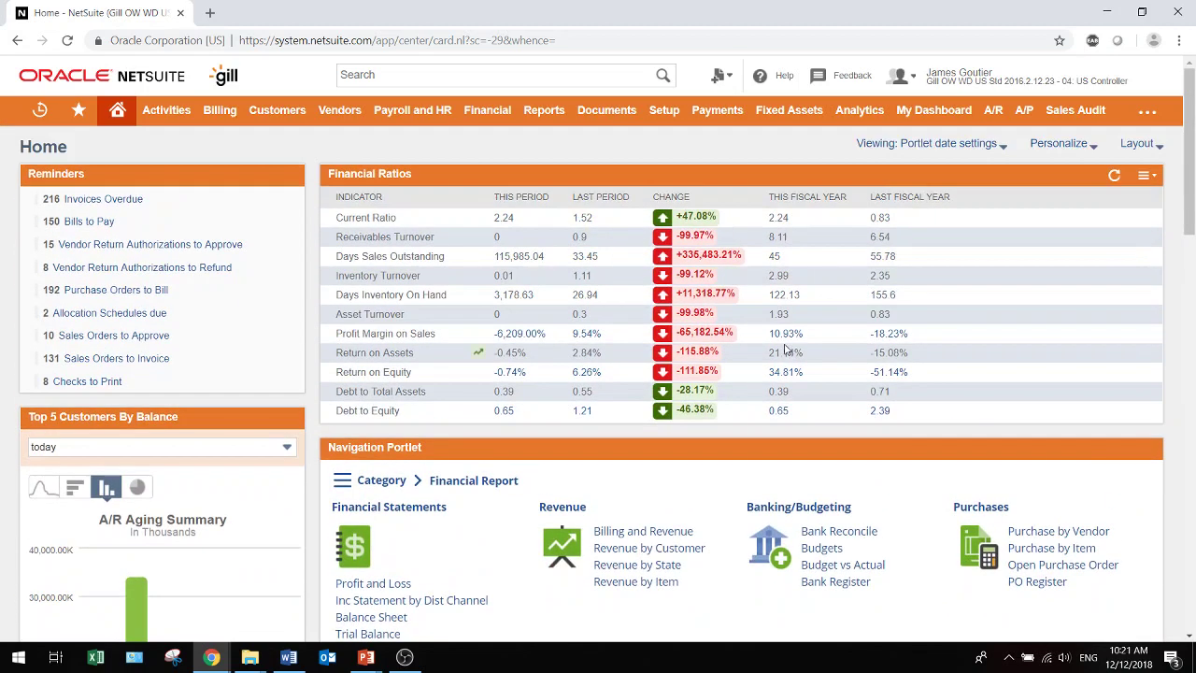
Step: Find the Apple Inc purchase order through a global search for its number, open it and review its iPad line
click(477, 77)
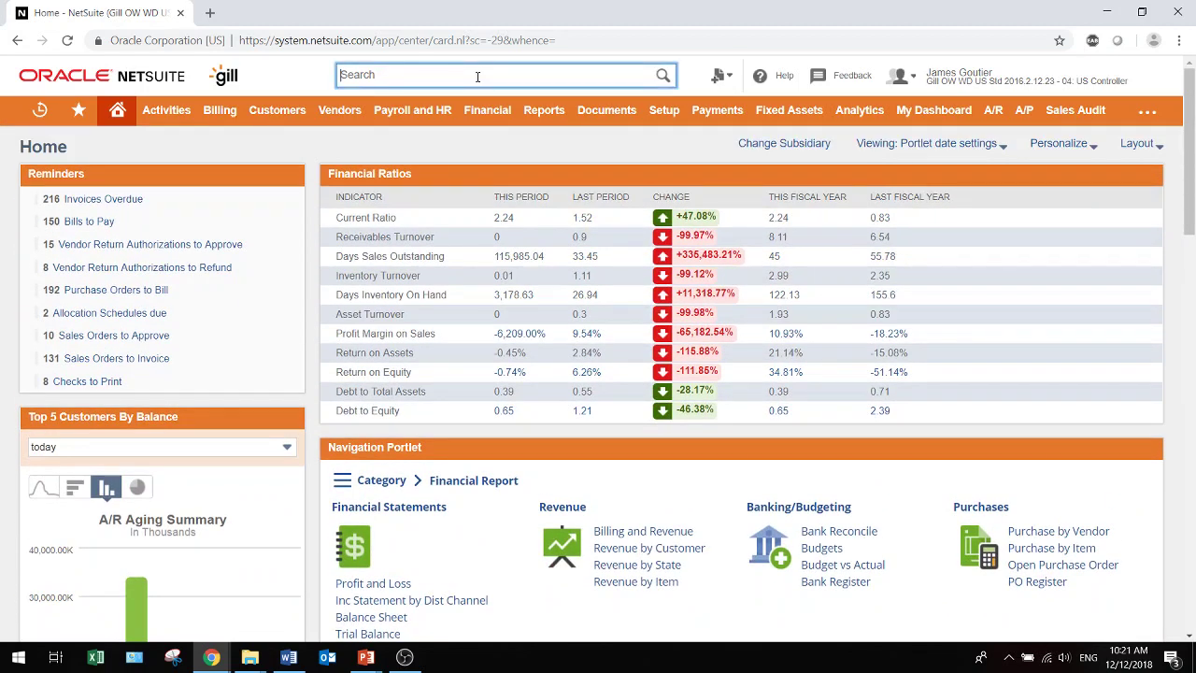
text(5)
key(BackSpace)
text(135)
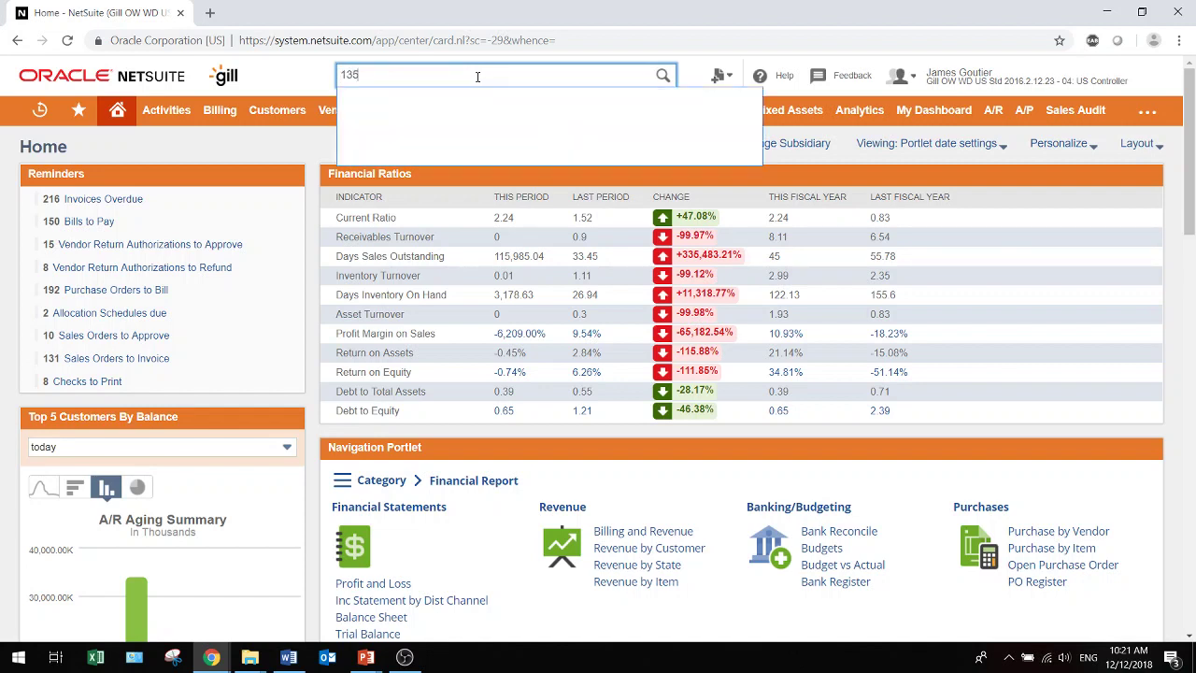
text(16)
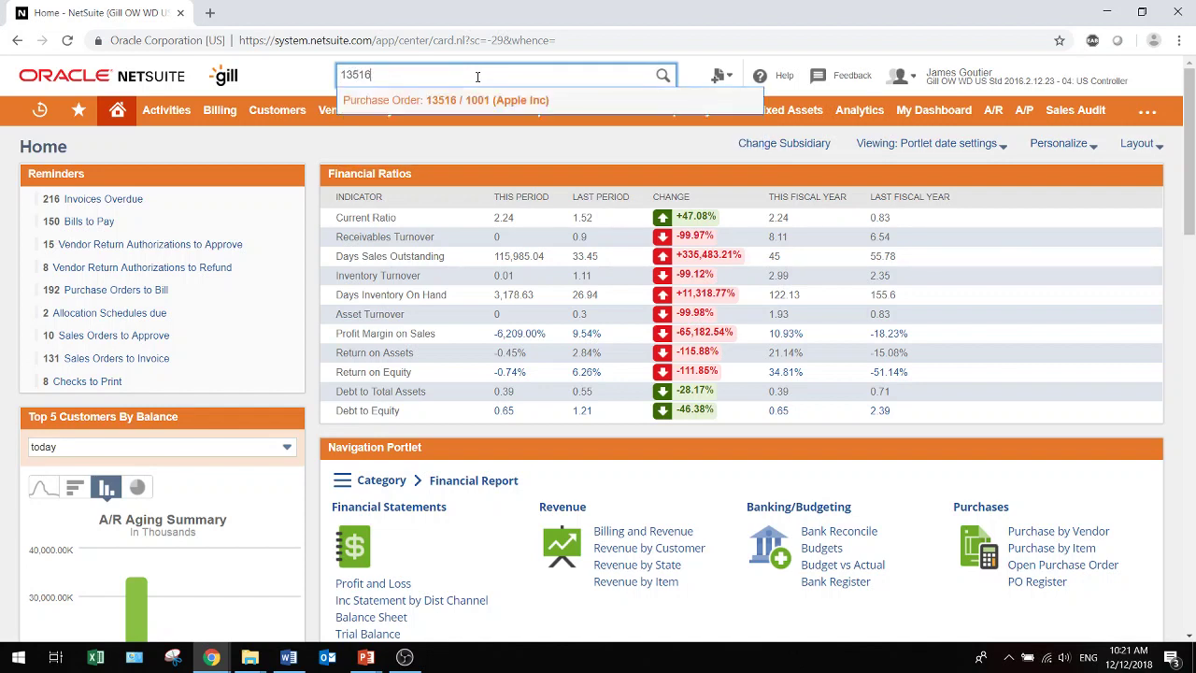
click(457, 103)
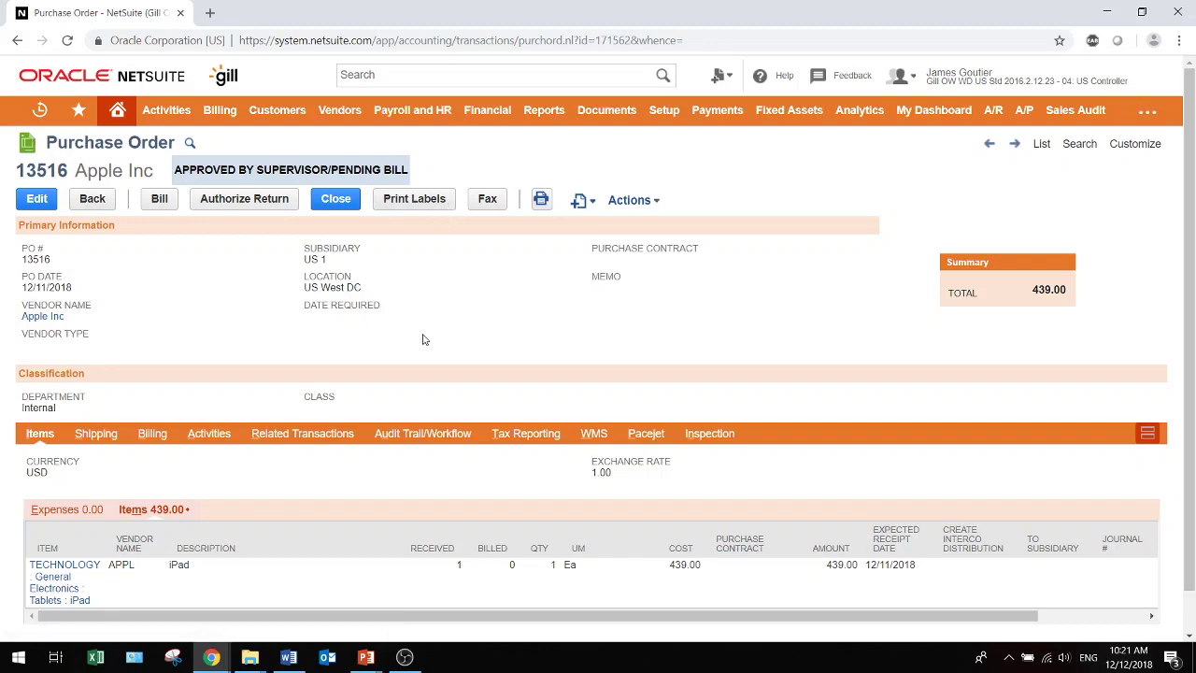
scroll(169, 405, down, 1)
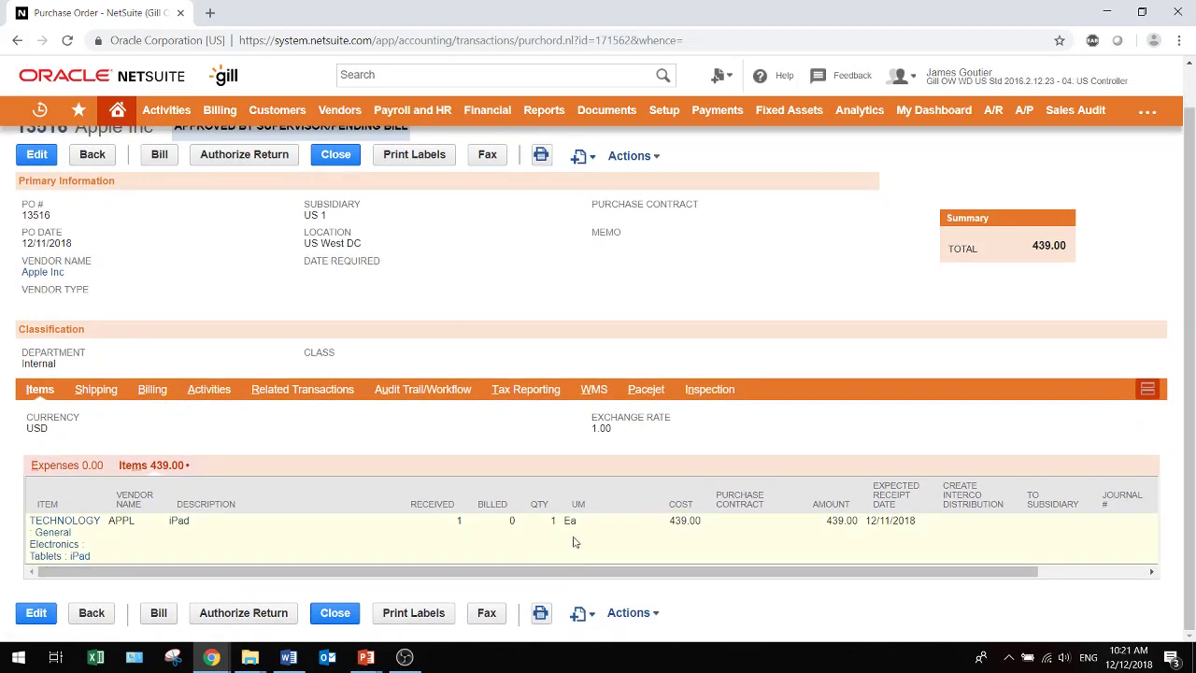
scroll(551, 477, up, 1)
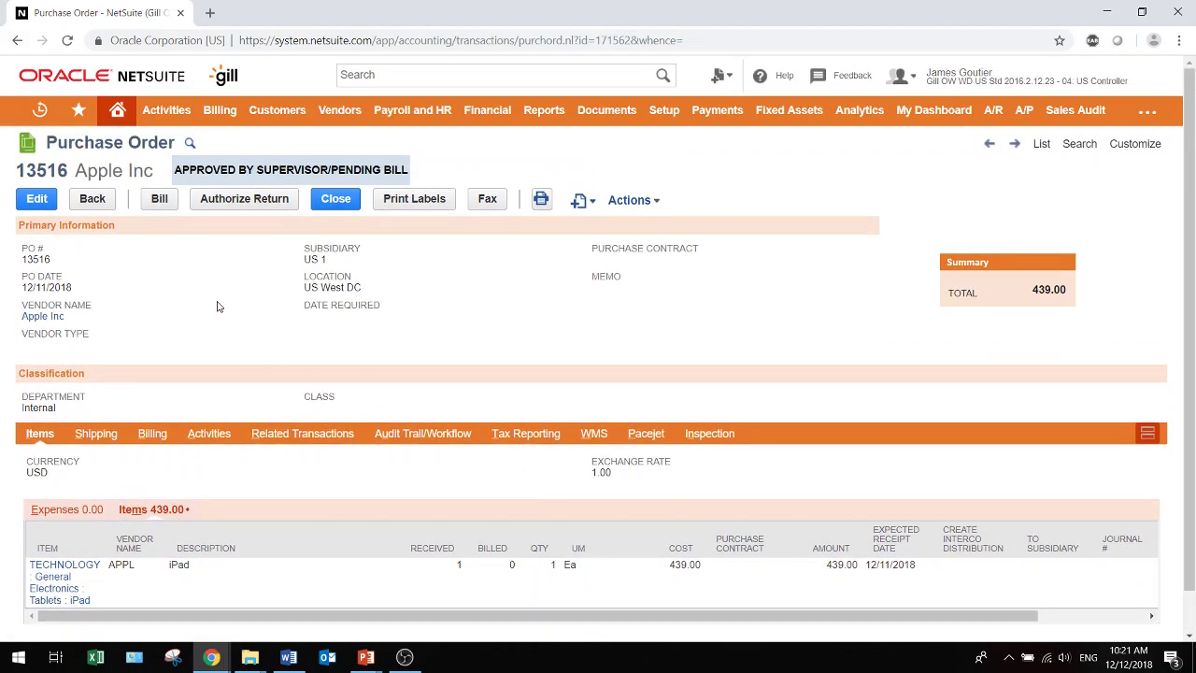
Step: Bill the purchase order with 2001 Accounts Payable as the account and save the vendor bill
click(158, 204)
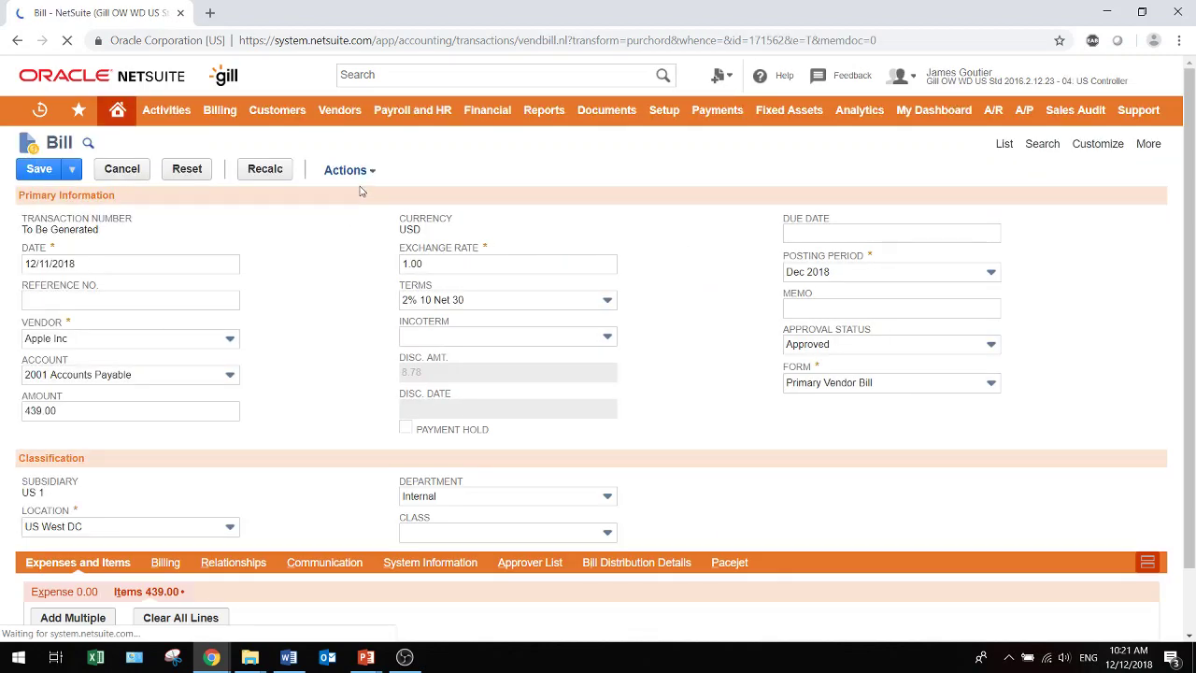
scroll(337, 255, down, 1)
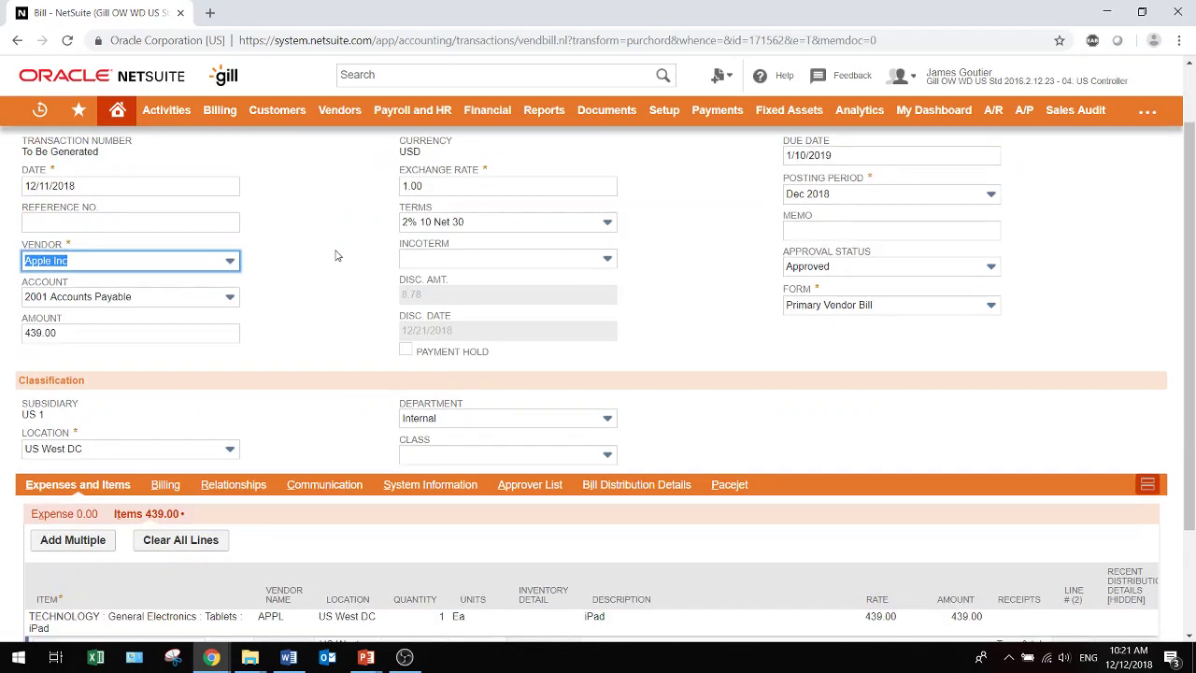
scroll(337, 255, down, 2)
scroll(338, 255, up, 1)
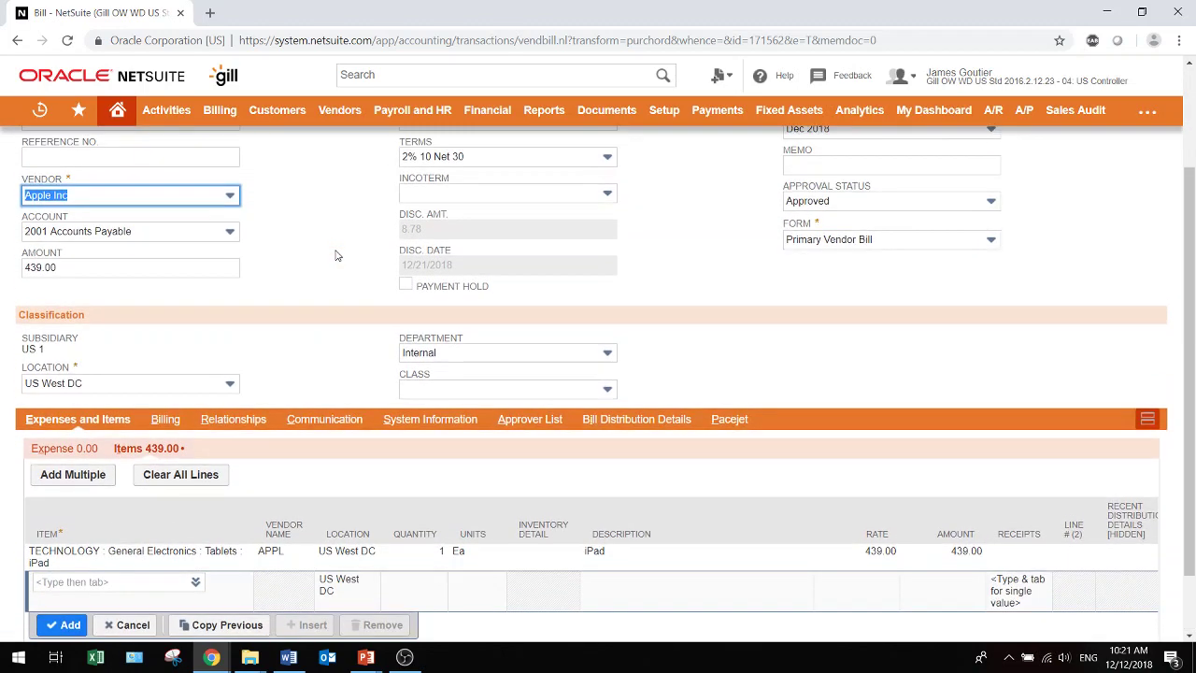
click(228, 233)
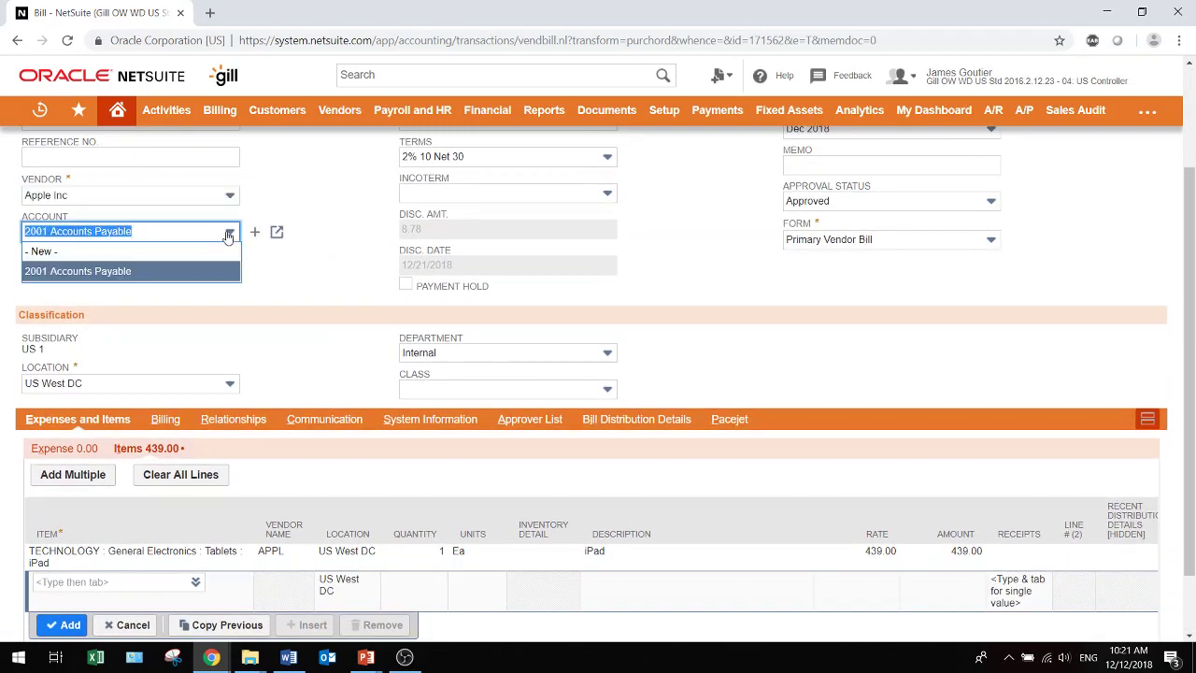
click(184, 271)
scroll(329, 299, down, 1)
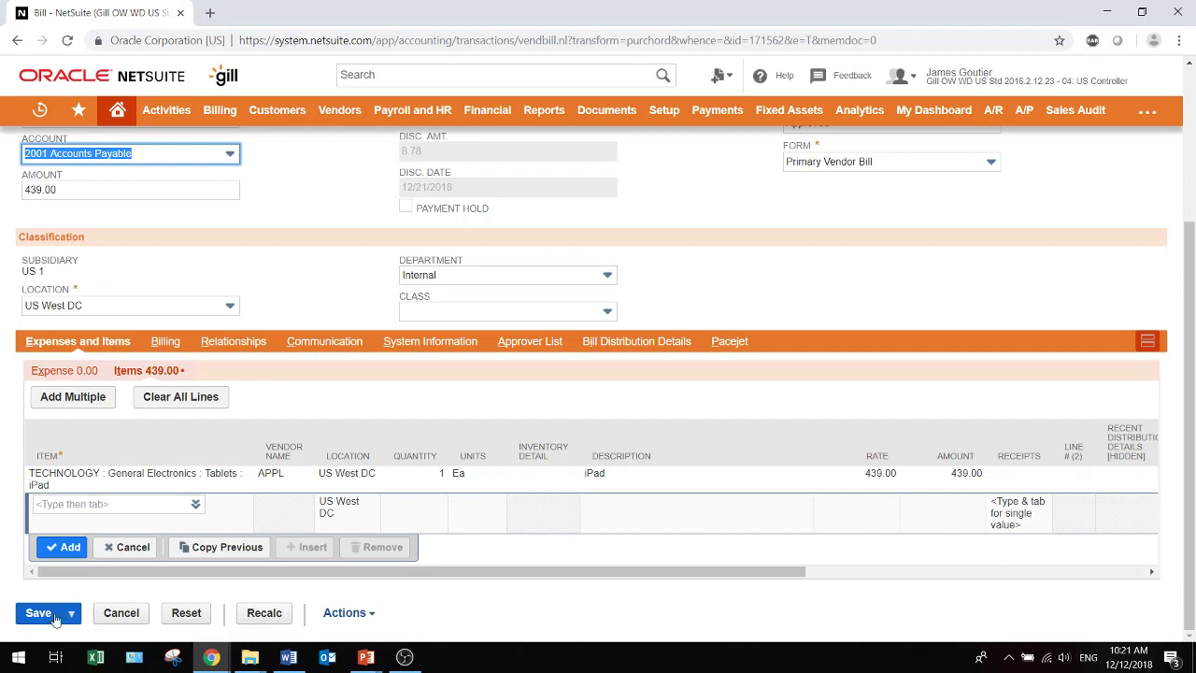
click(39, 613)
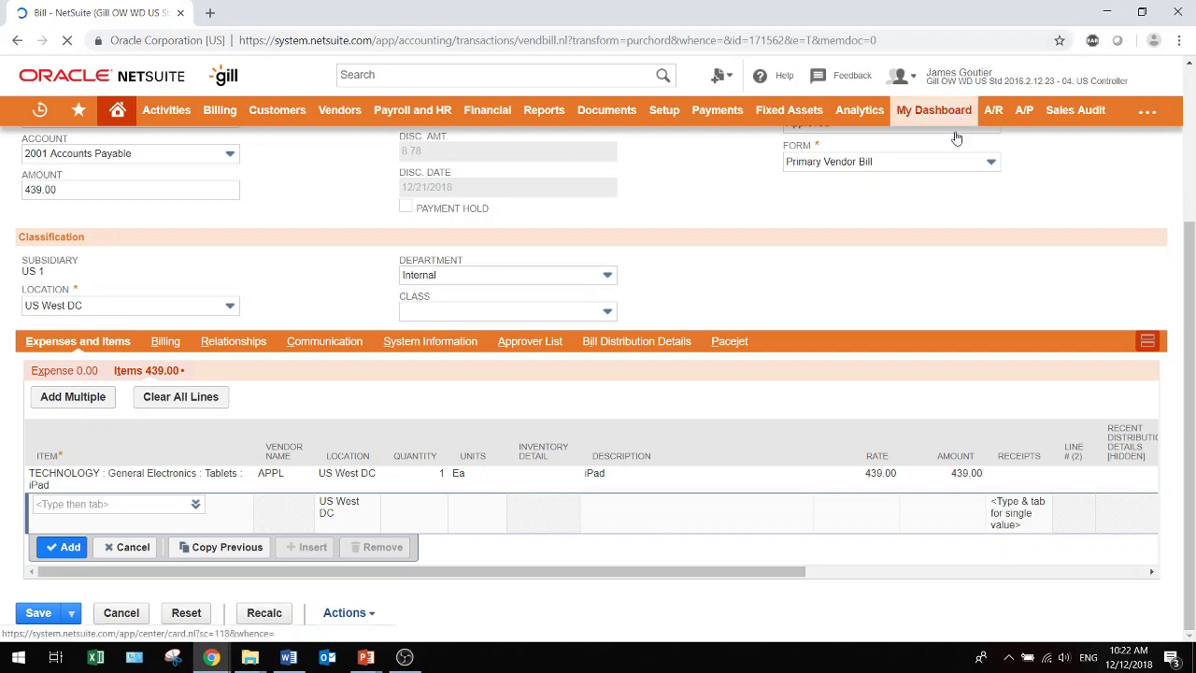
scroll(958, 168, up, 3)
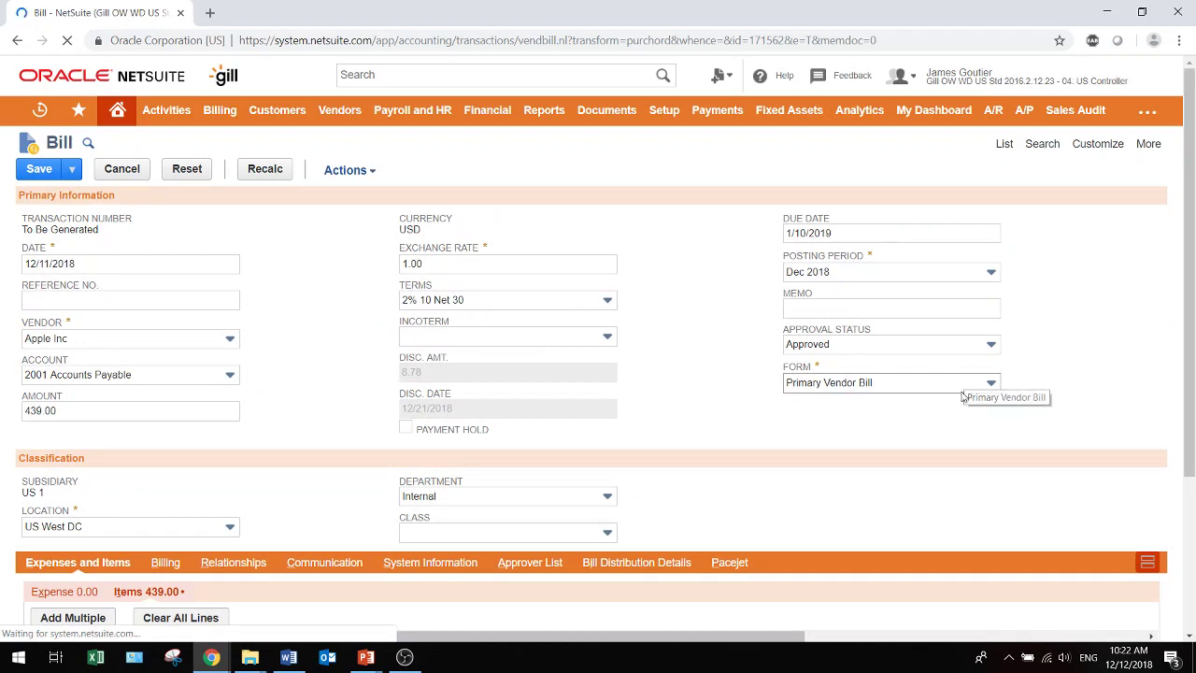
click(965, 384)
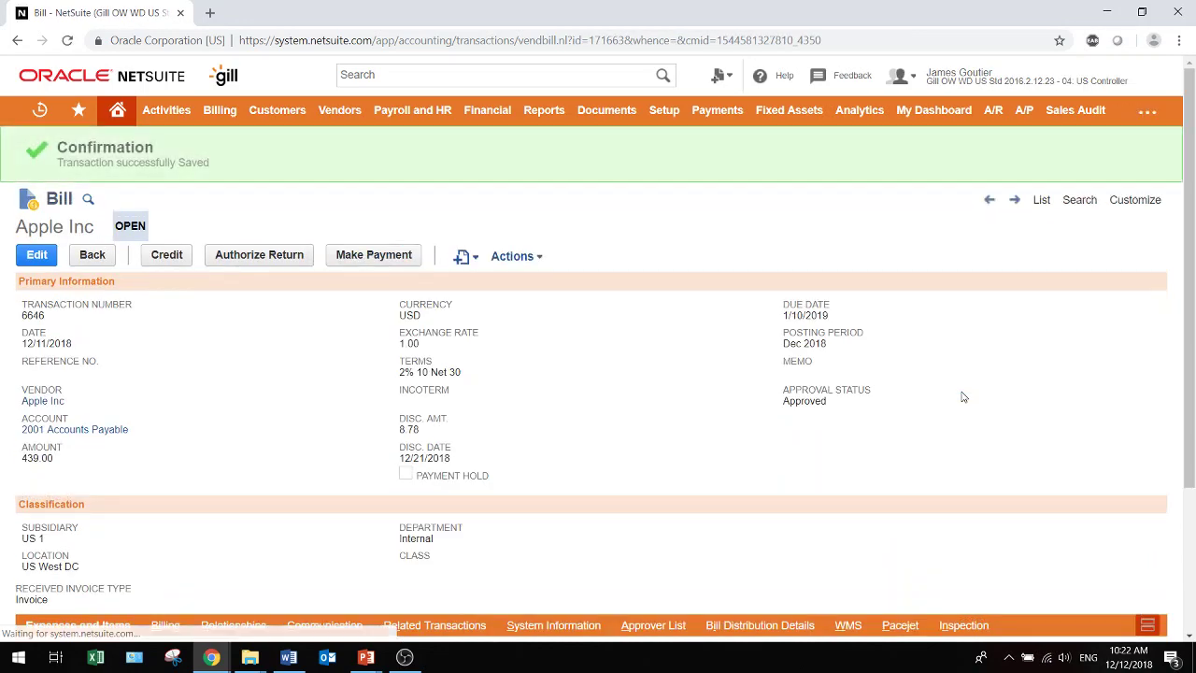
Step: View the GL impact of the saved Apple Inc bill and return to the bill
click(545, 261)
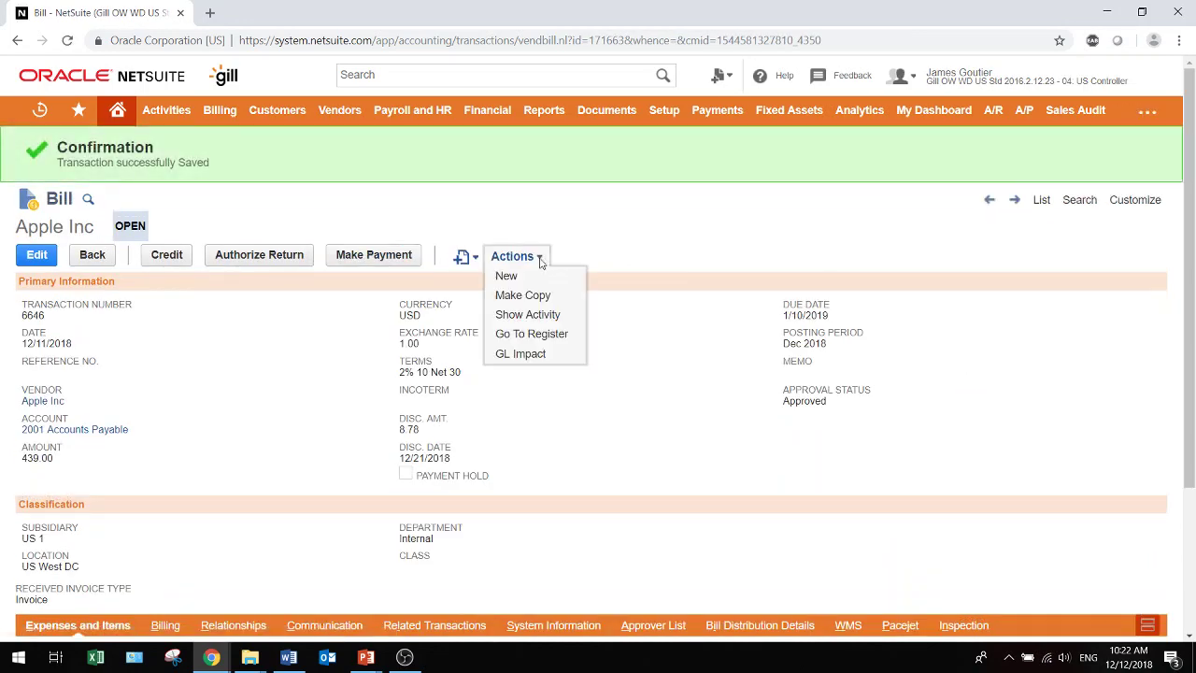
click(529, 355)
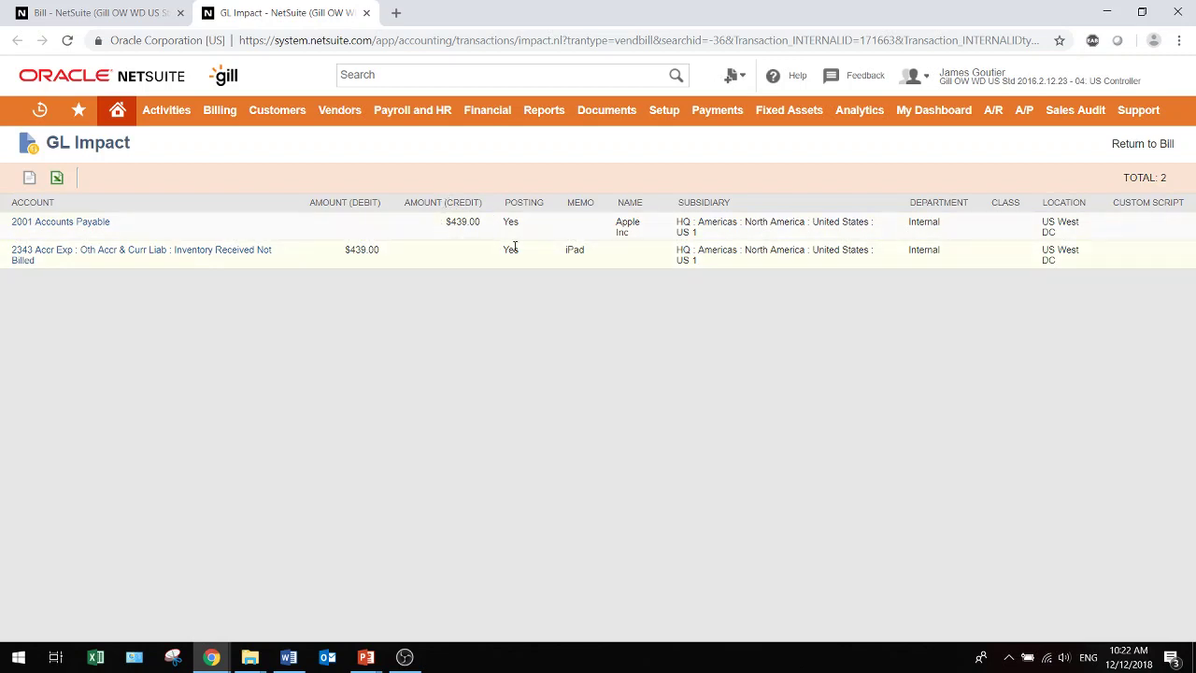
click(124, 20)
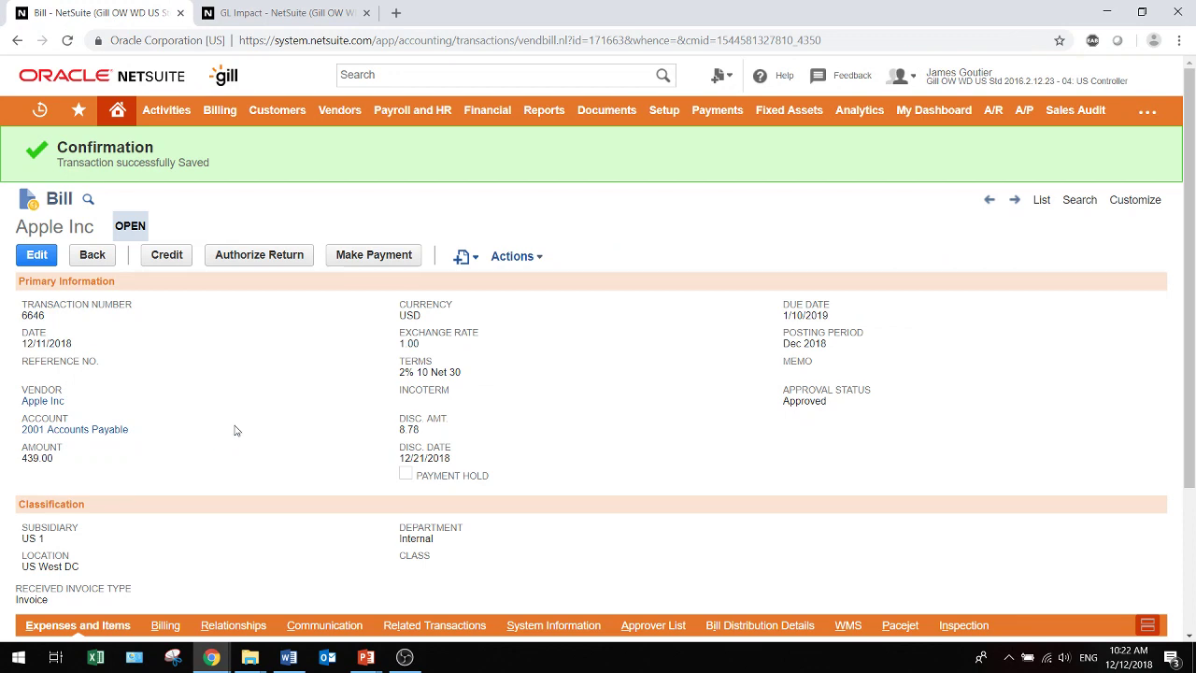
Step: Switch to the PowerPoint slide show to check the Procure to Pay billing and payment flow, and return to the NetSuite bill
key(alt+Tab)
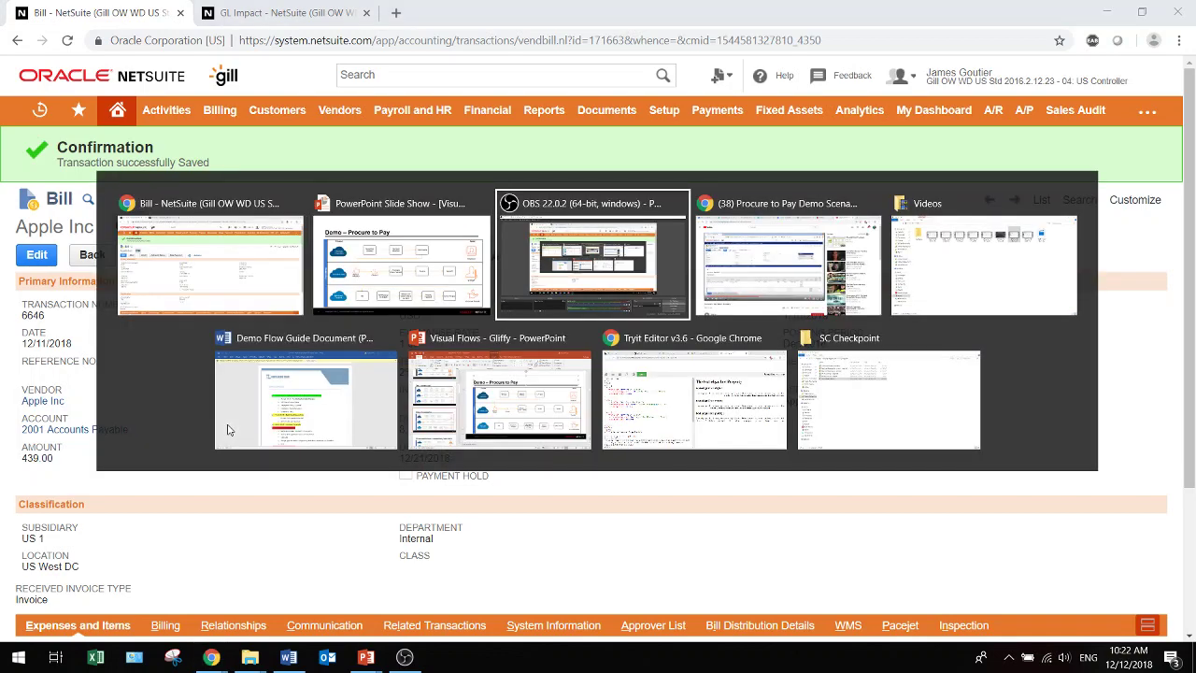
key(alt+shift+Tab)
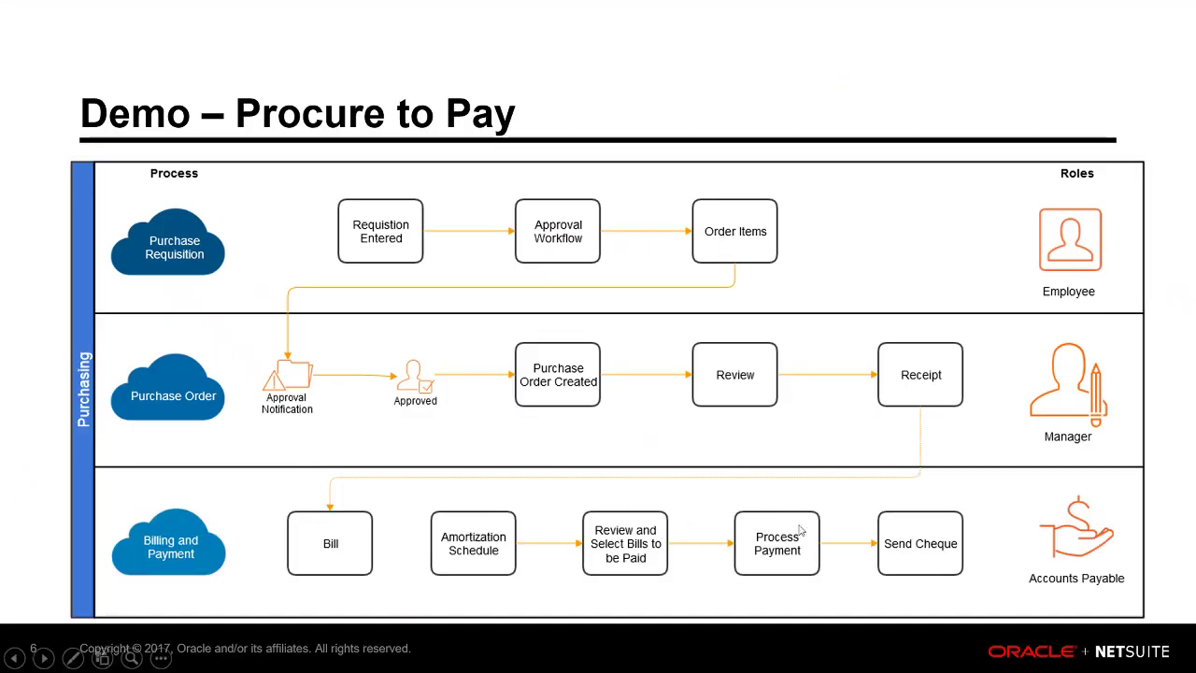
key(alt+Tab)
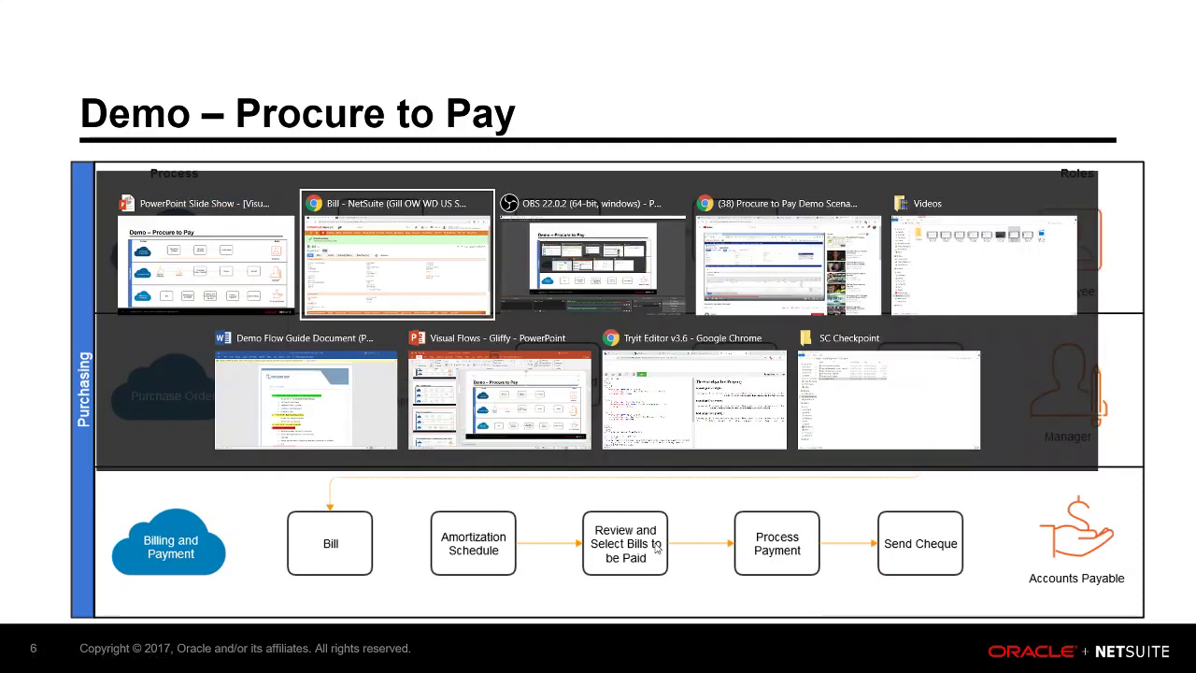
Step: Start a payment for the Apple Inc bill and review the bill due 1/10/2019 among the bills to apply
click(376, 255)
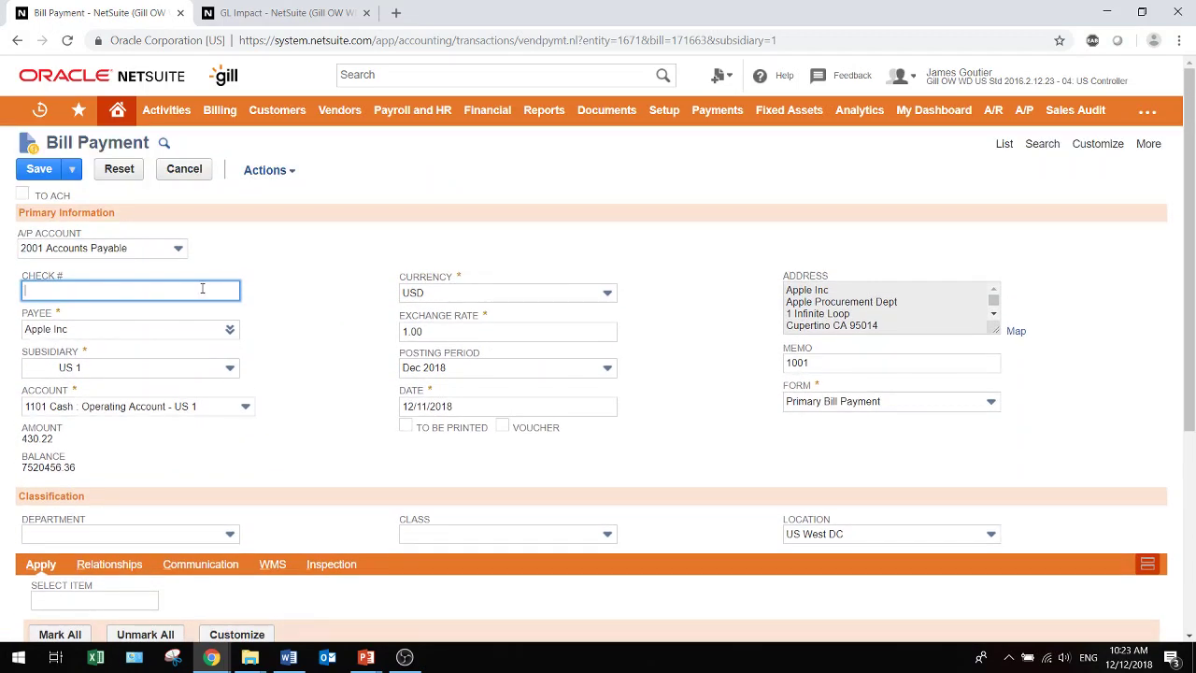
click(202, 289)
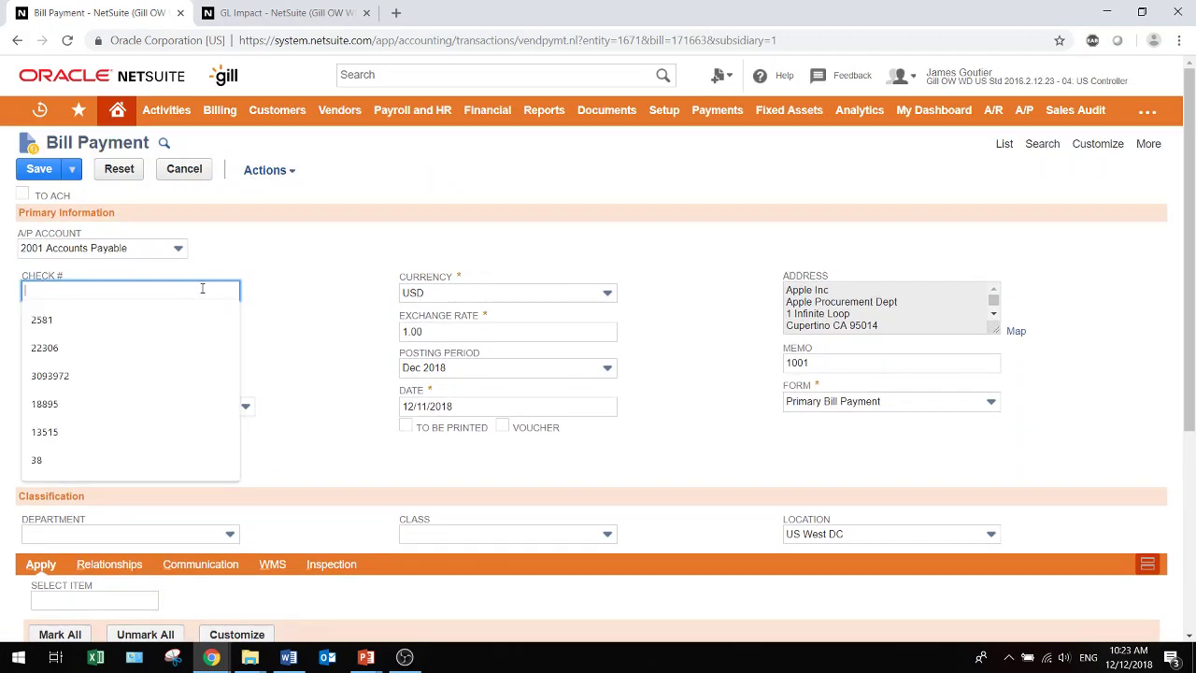
click(358, 297)
scroll(280, 302, down, 3)
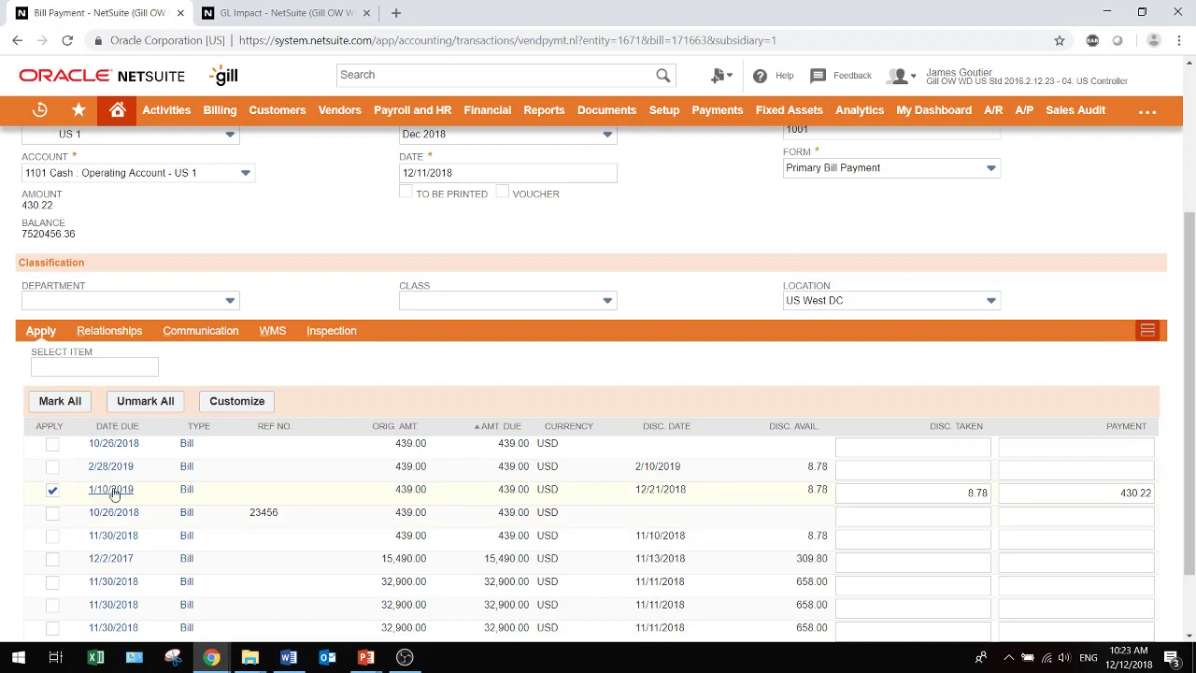
scroll(112, 491, up, 3)
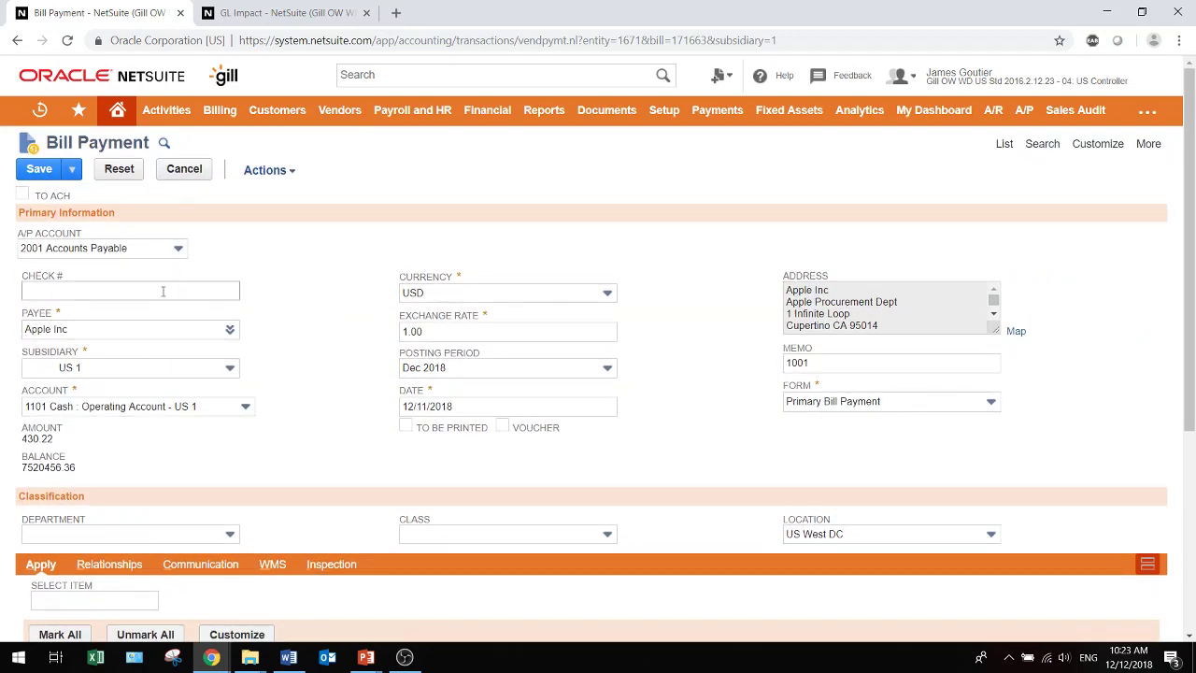
Step: Set the check number to 14432 and save the Apple Inc bill payment
click(163, 292)
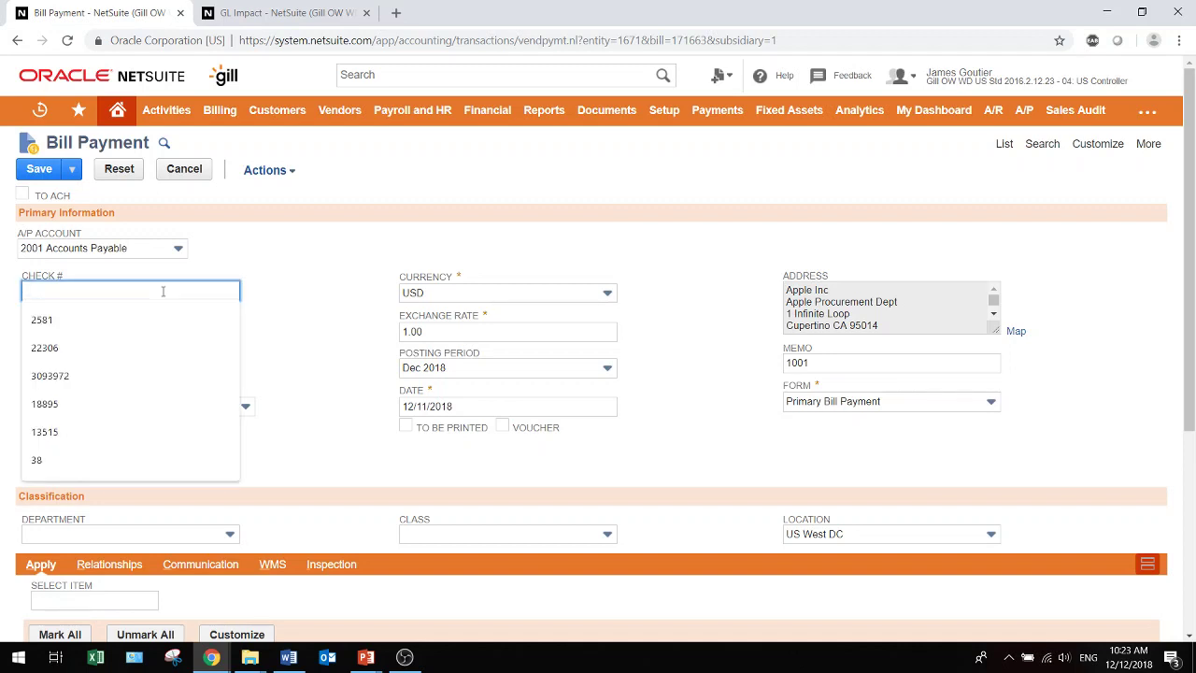
text(1)
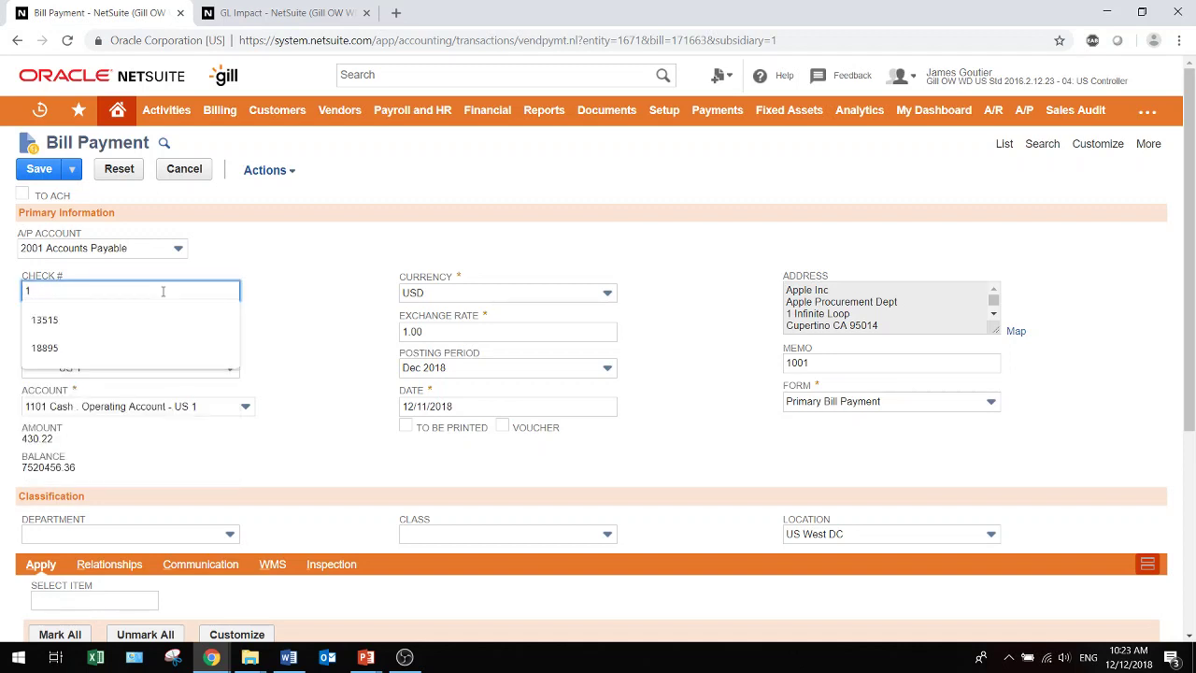
text(4432)
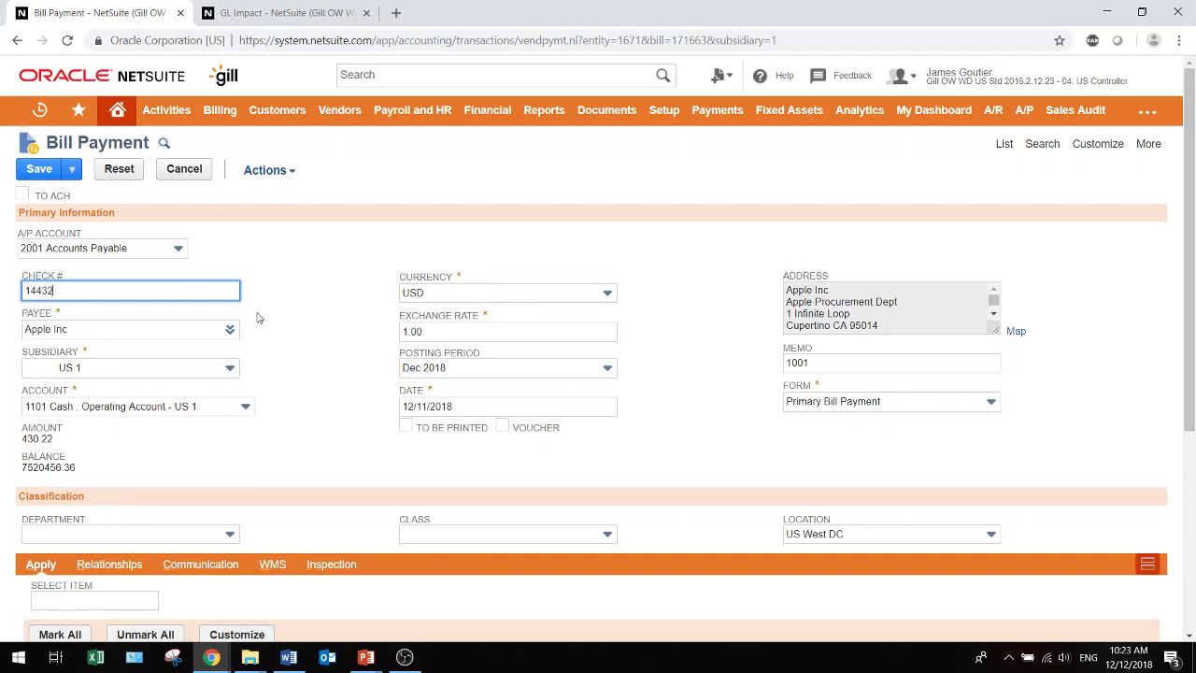
scroll(247, 346, down, 4)
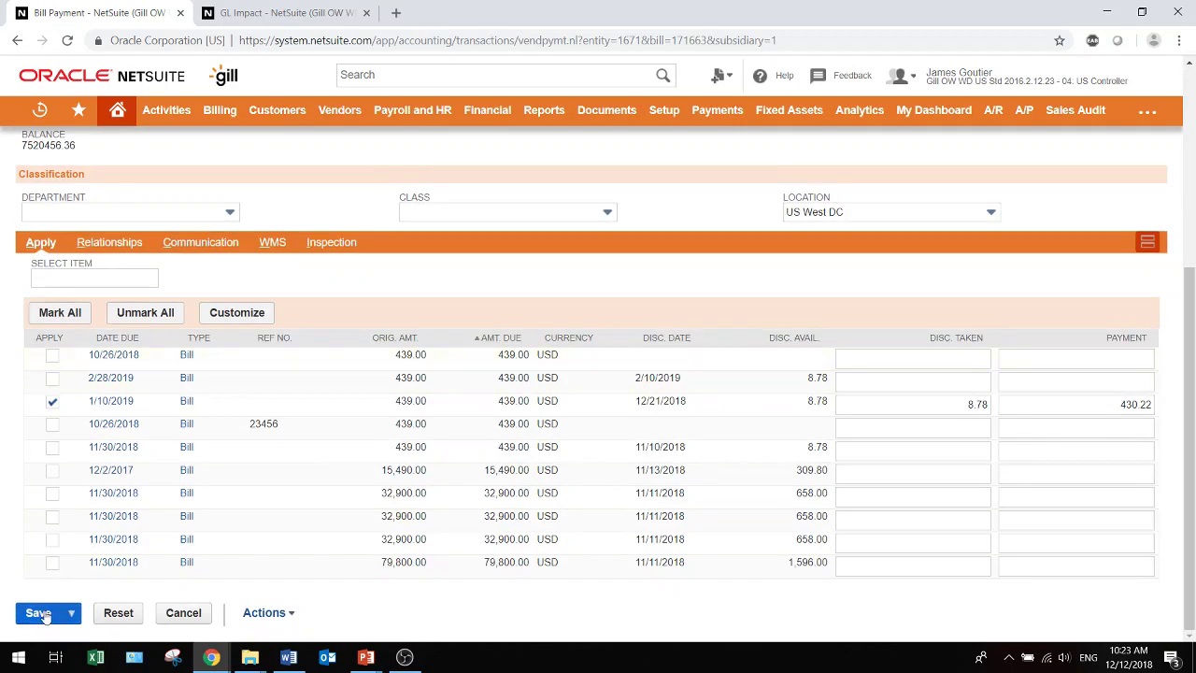
click(38, 613)
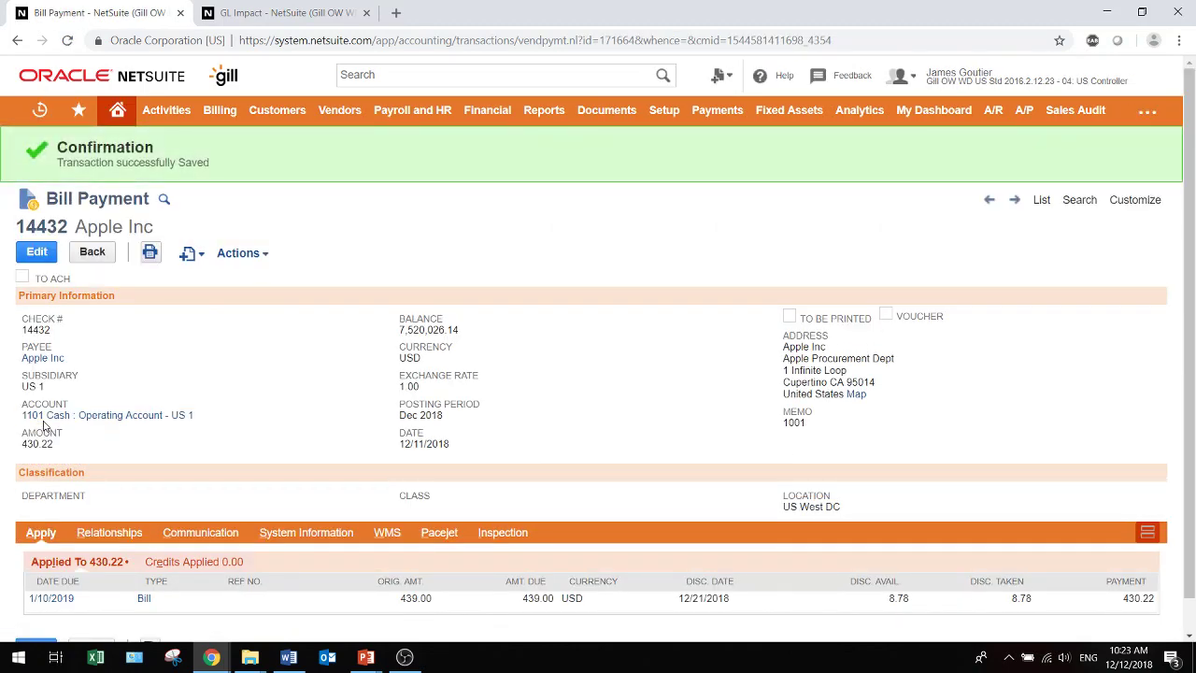
Step: View the GL impact of the saved Apple Inc bill payment, close it, and review the payment record with its applied bill
click(245, 252)
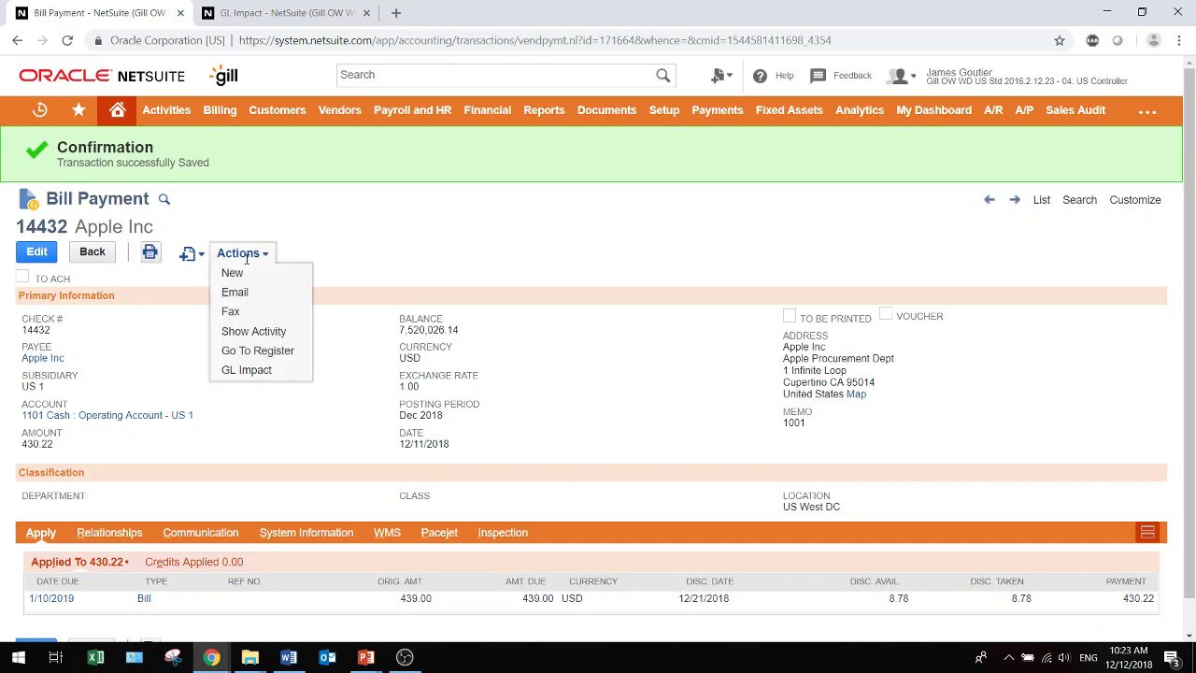
click(250, 371)
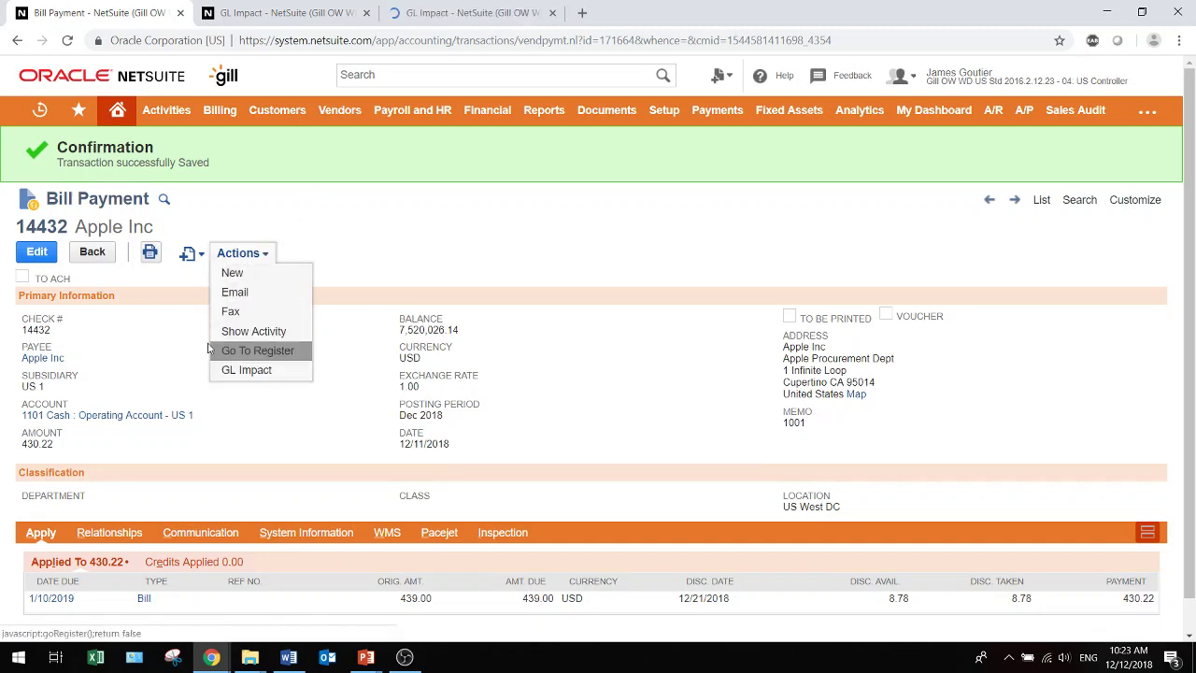
click(461, 10)
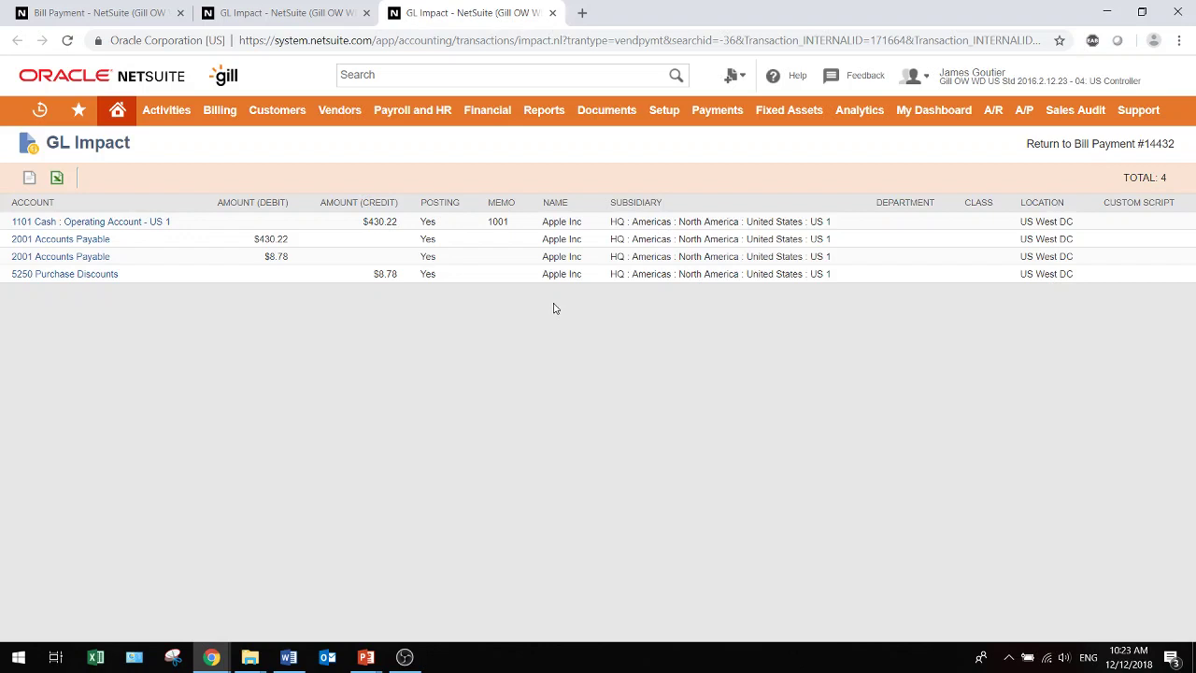
middle_click(458, 16)
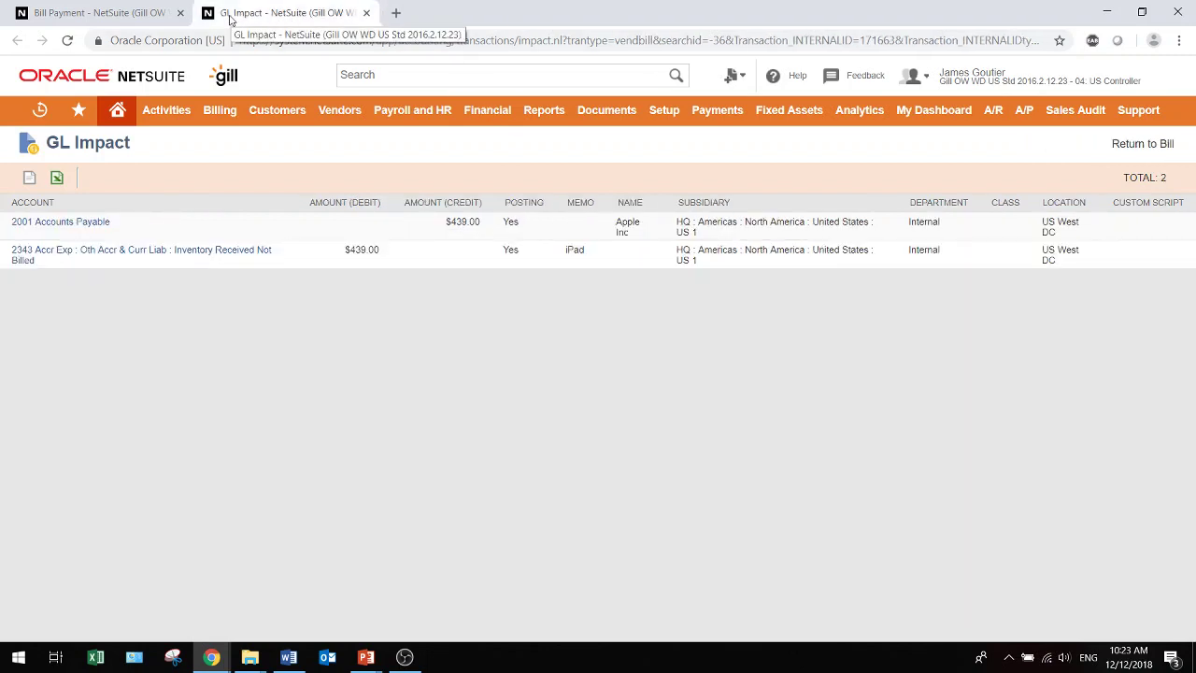
click(120, 13)
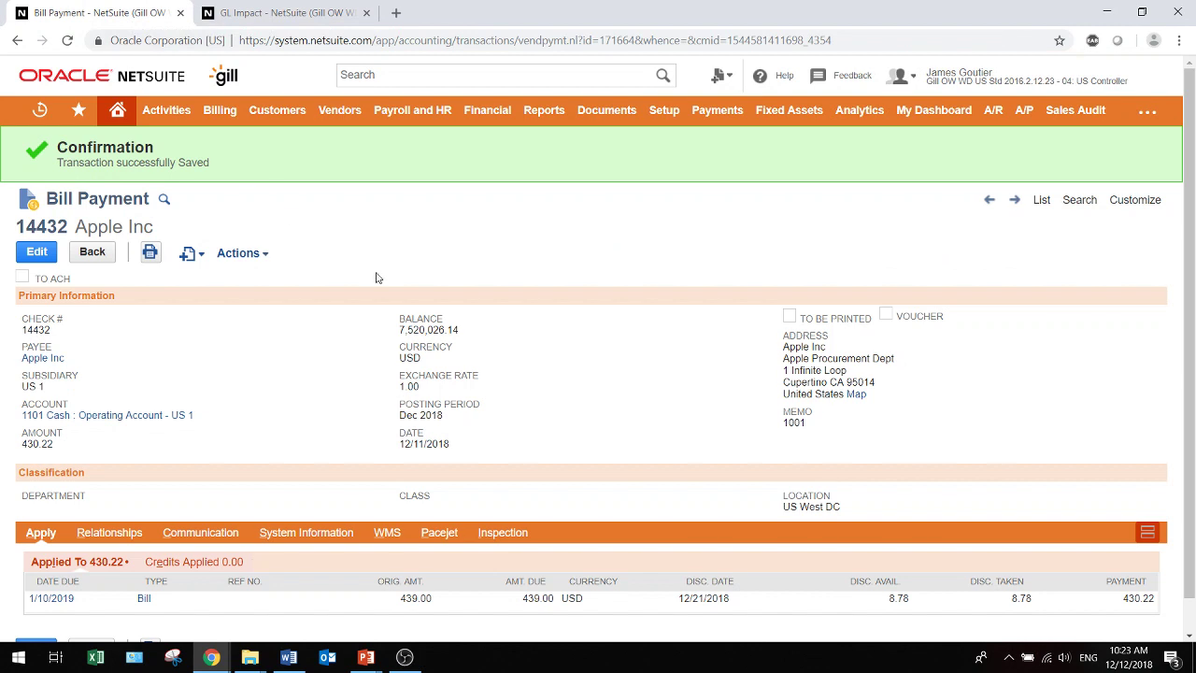
scroll(378, 277, down, 1)
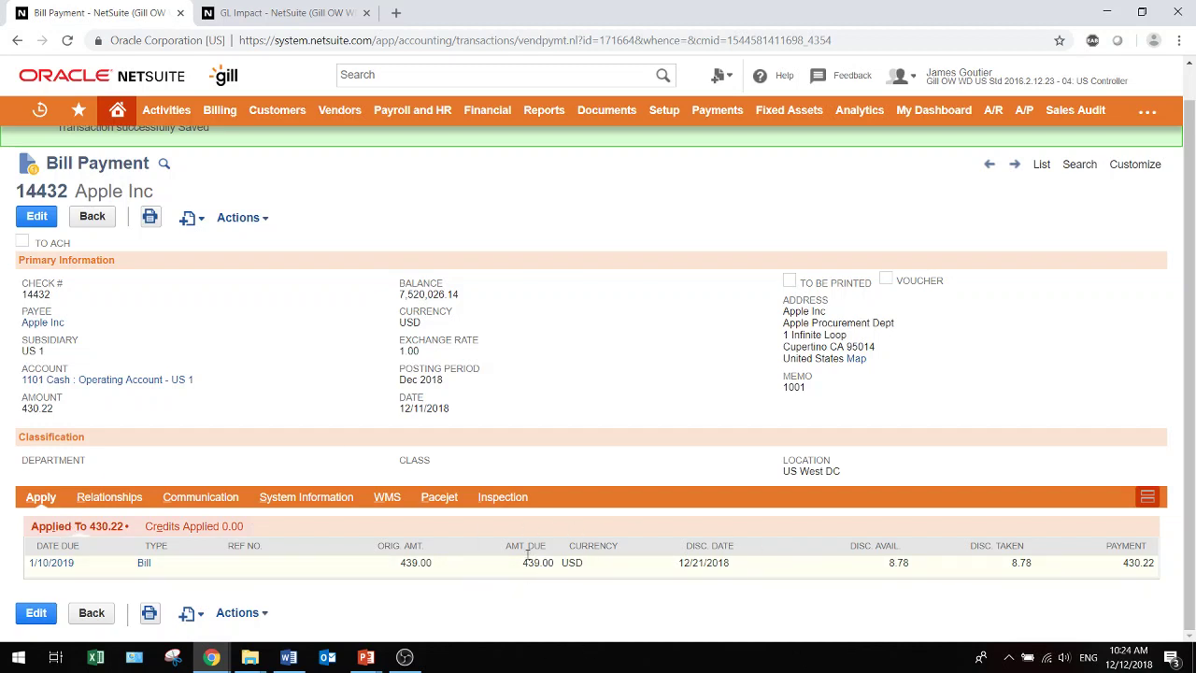
scroll(444, 394, up, 1)
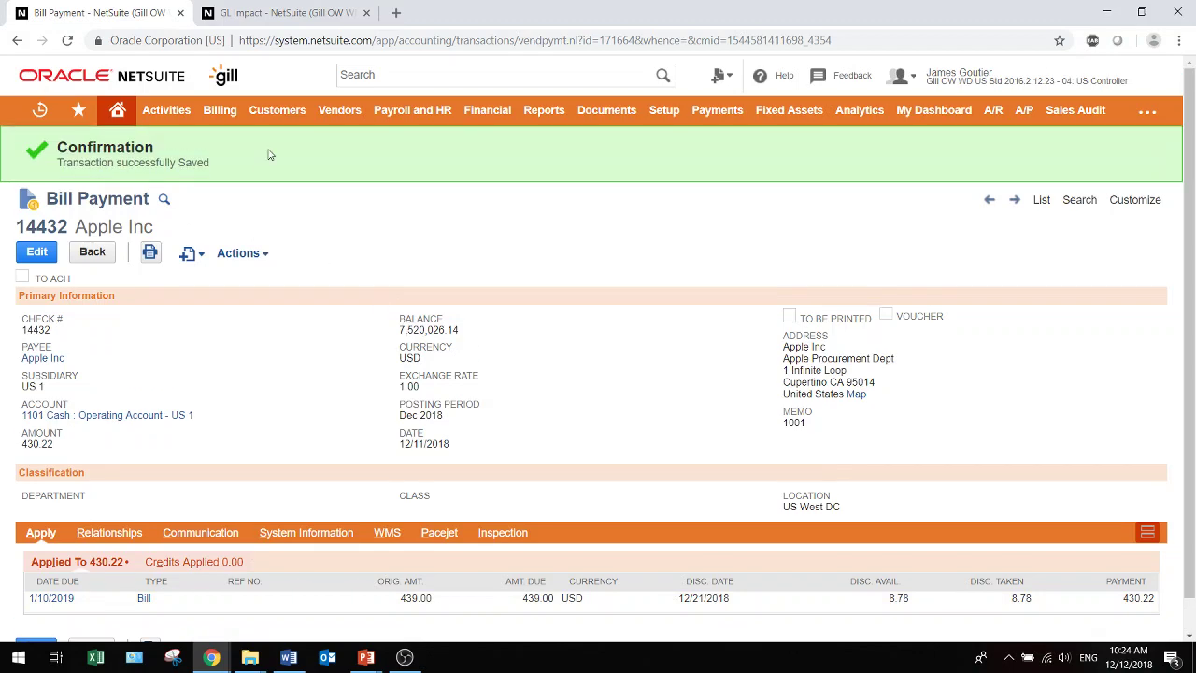
Step: Go to the home dashboard and open the A/P Aging Report from the Vendors/Payables financial reports
click(118, 111)
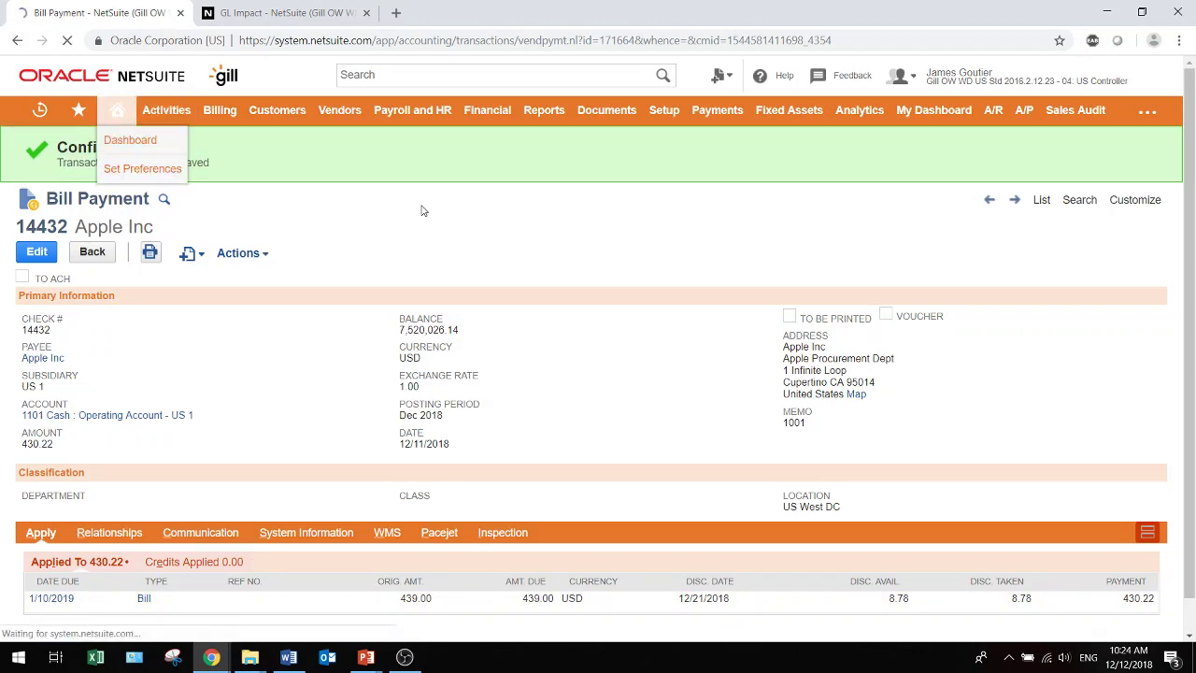
scroll(934, 316, down, 1)
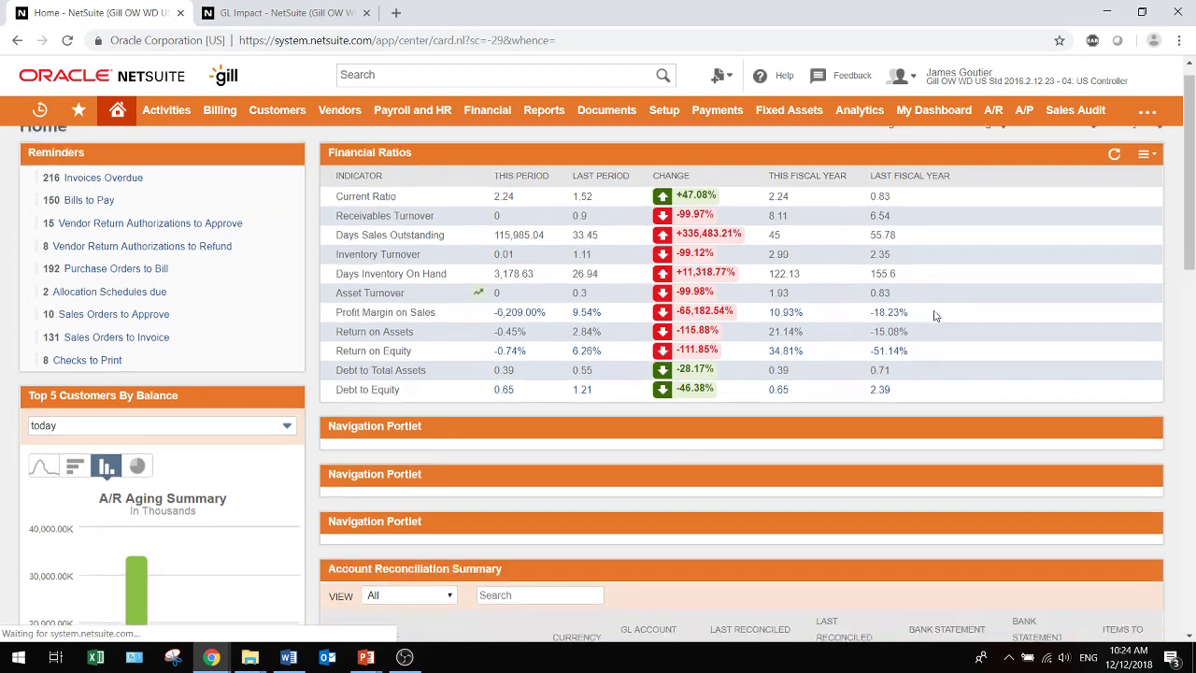
scroll(934, 316, down, 3)
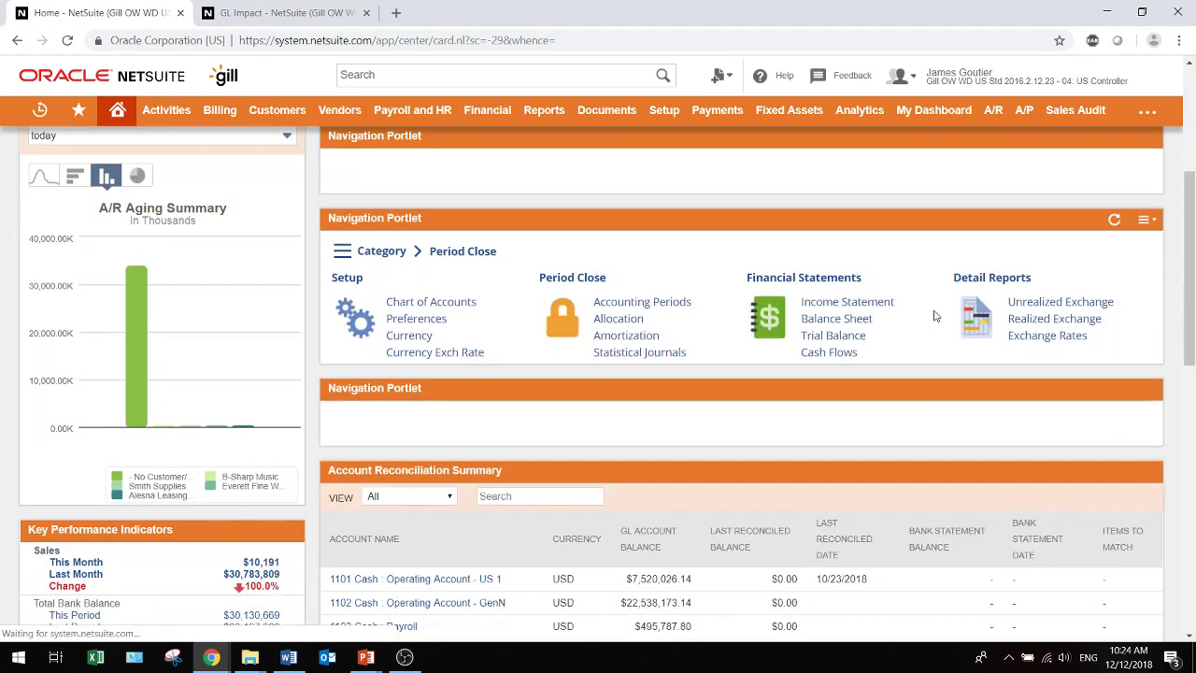
scroll(937, 315, down, 1)
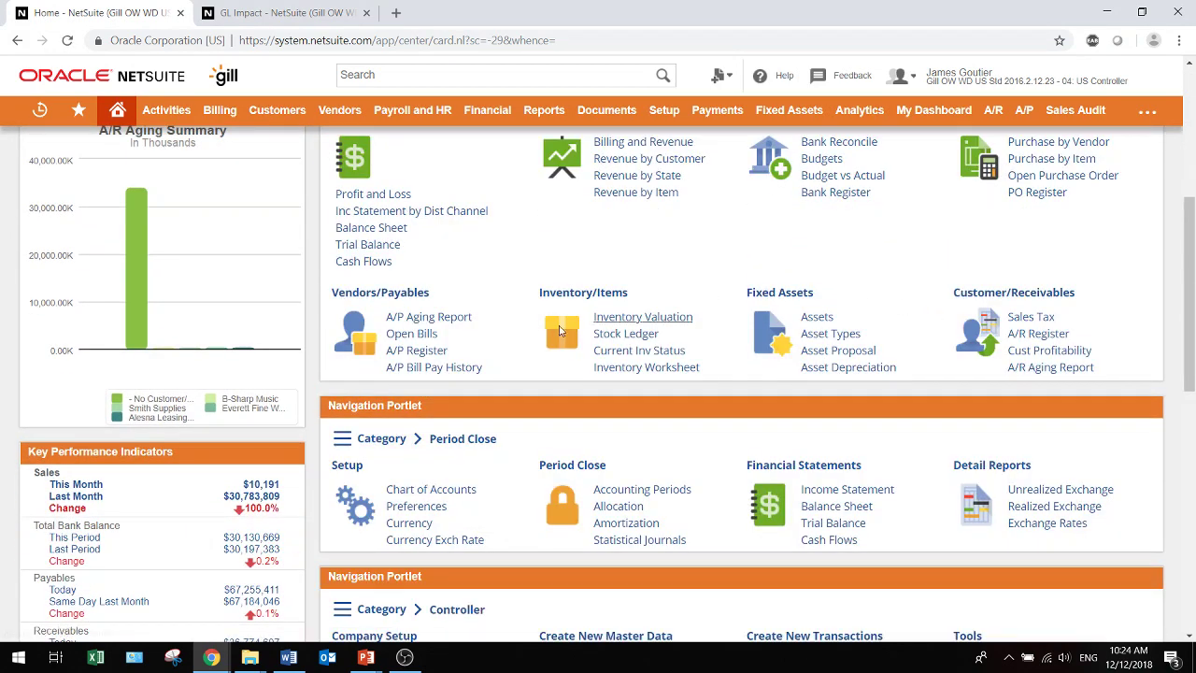
click(461, 319)
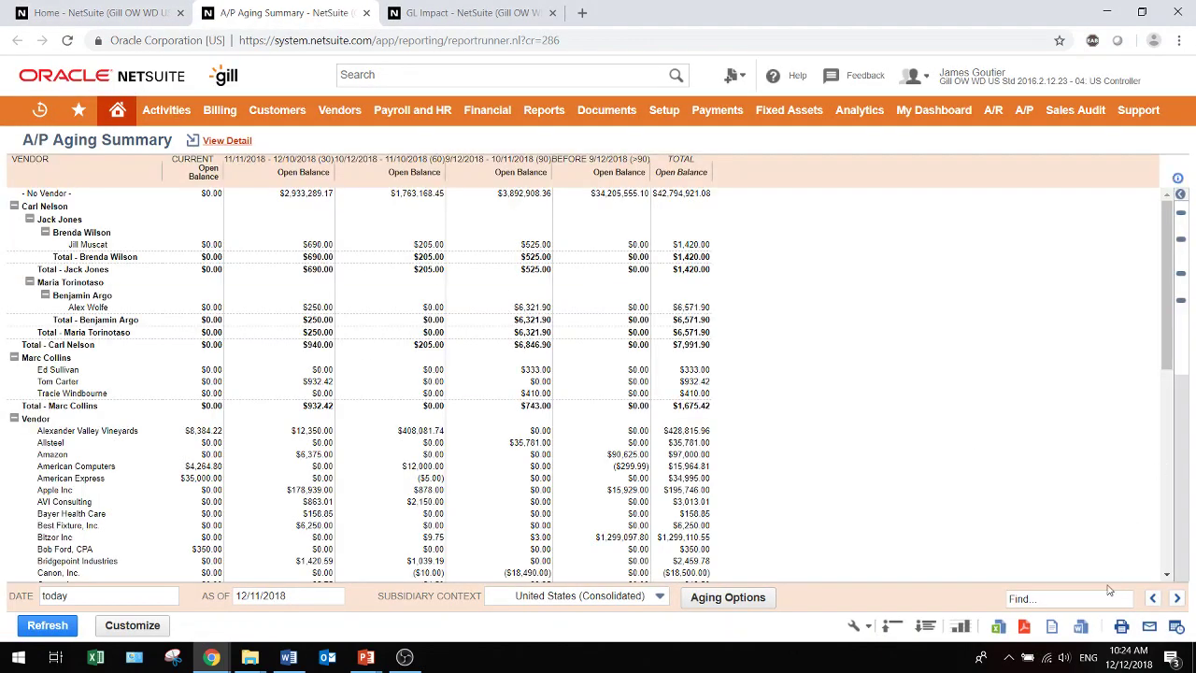
Step: Find "apple" in the A/P Aging Summary and drill into Apple Inc's open balance for 10/12/2018 - 11/10/2018 (60)
click(1043, 600)
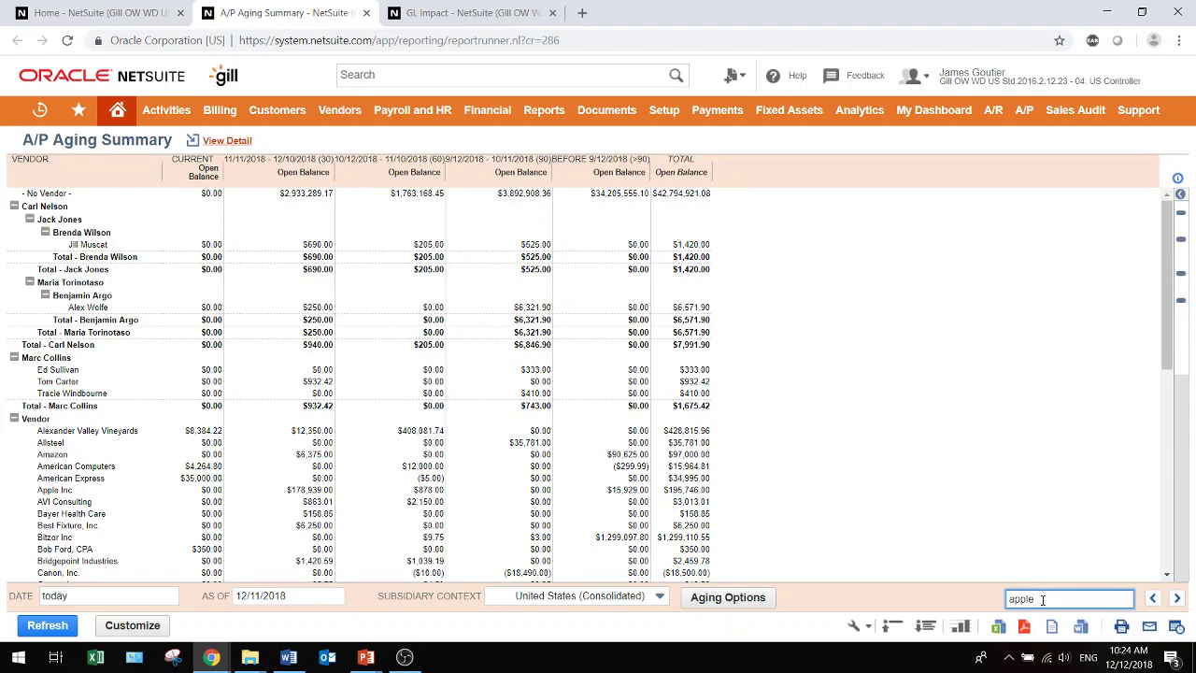
key(Return)
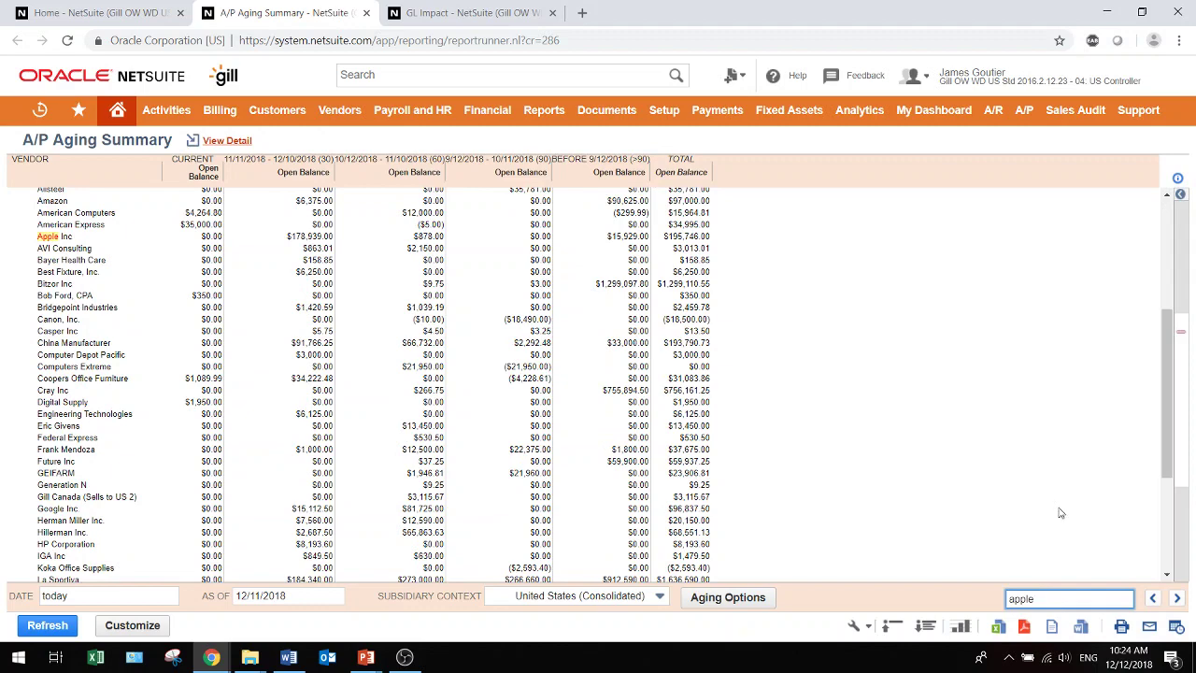
click(424, 239)
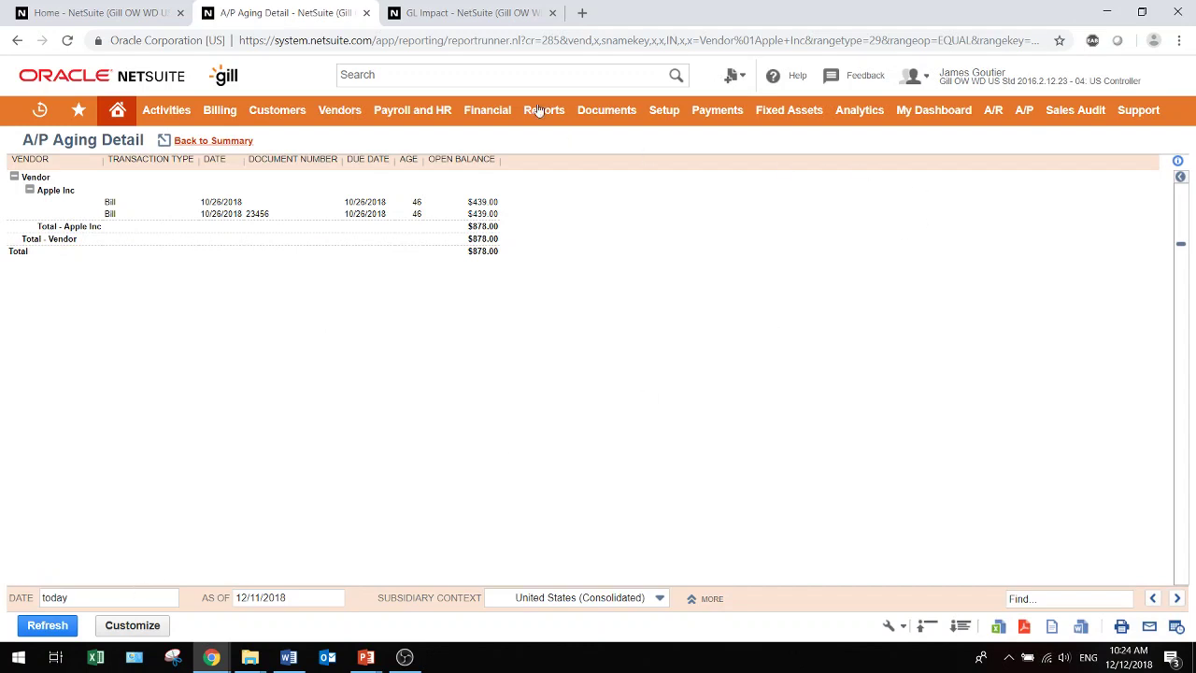
Step: Close the A/P aging detail, look over the dashboard's financial report links, and switch to the PowerPoint slide show
middle_click(310, 13)
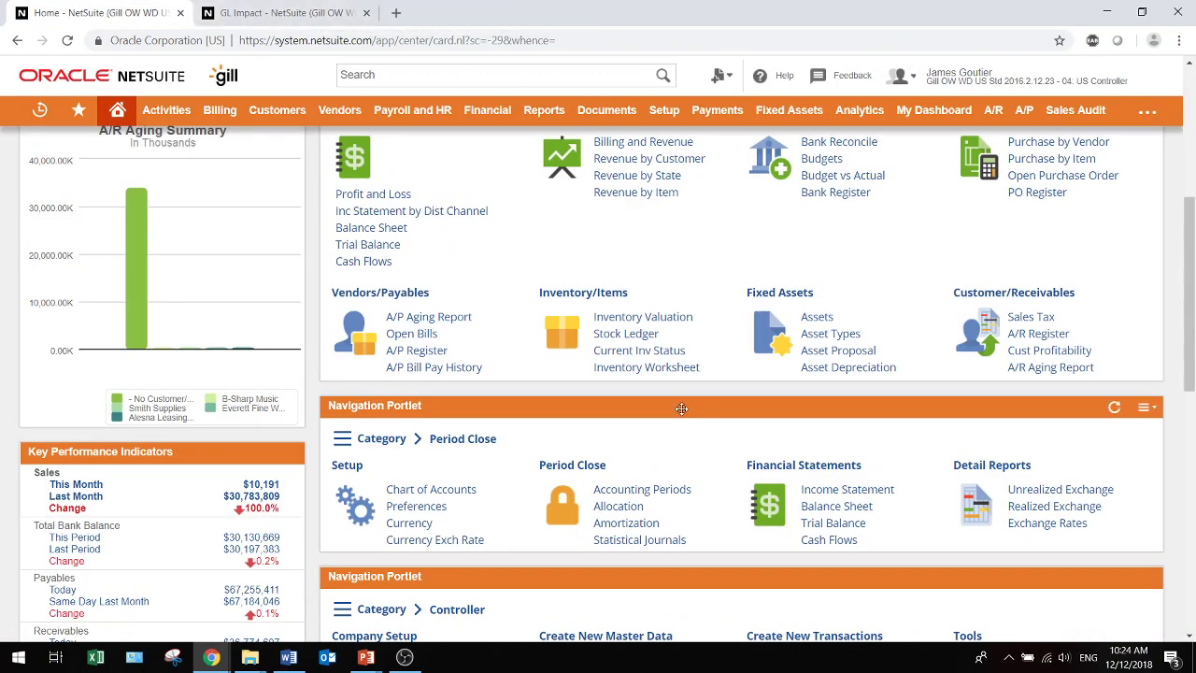
scroll(681, 408, up, 1)
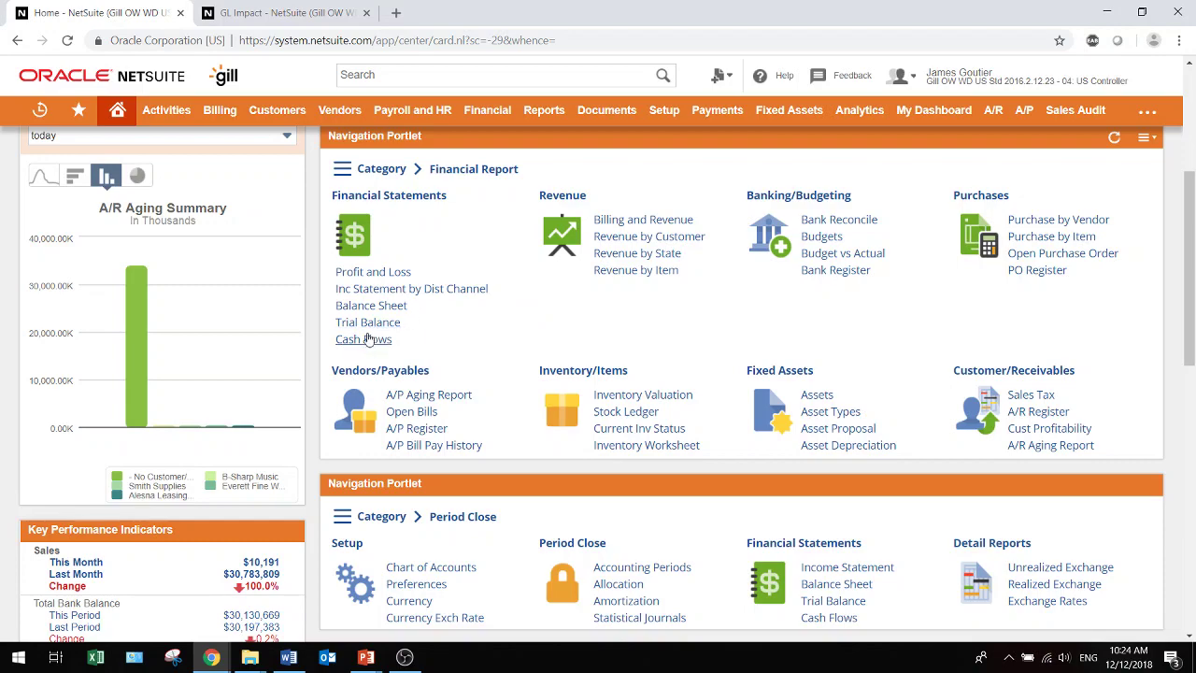
key(alt+Tab)
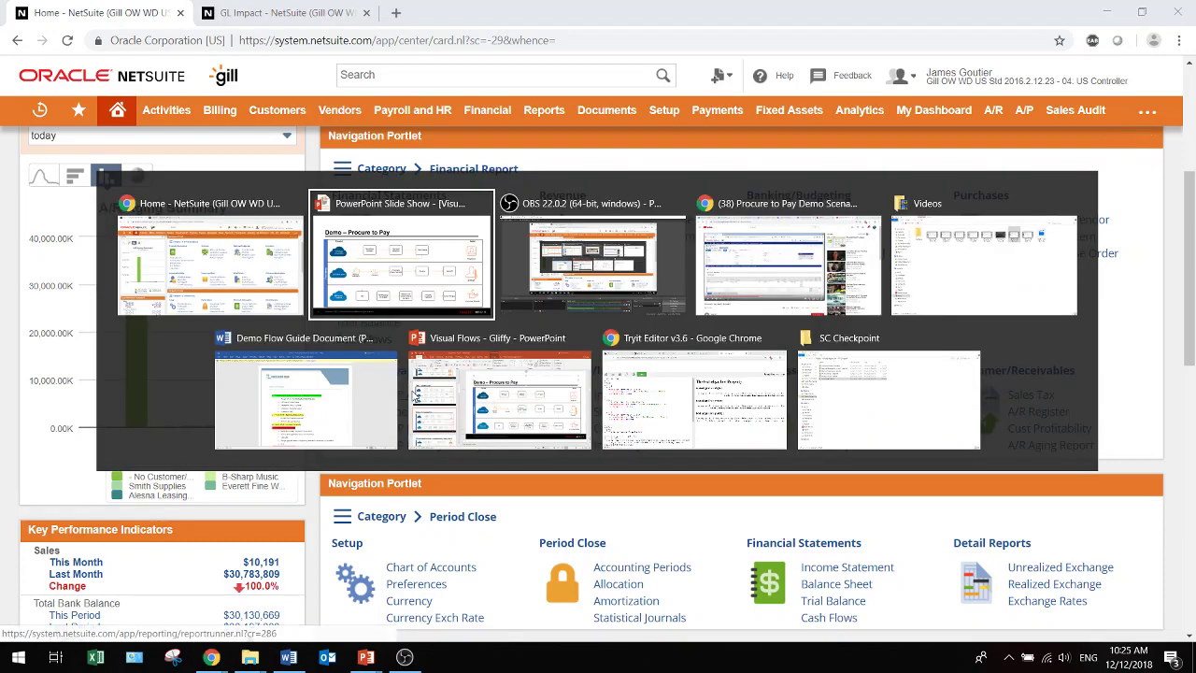